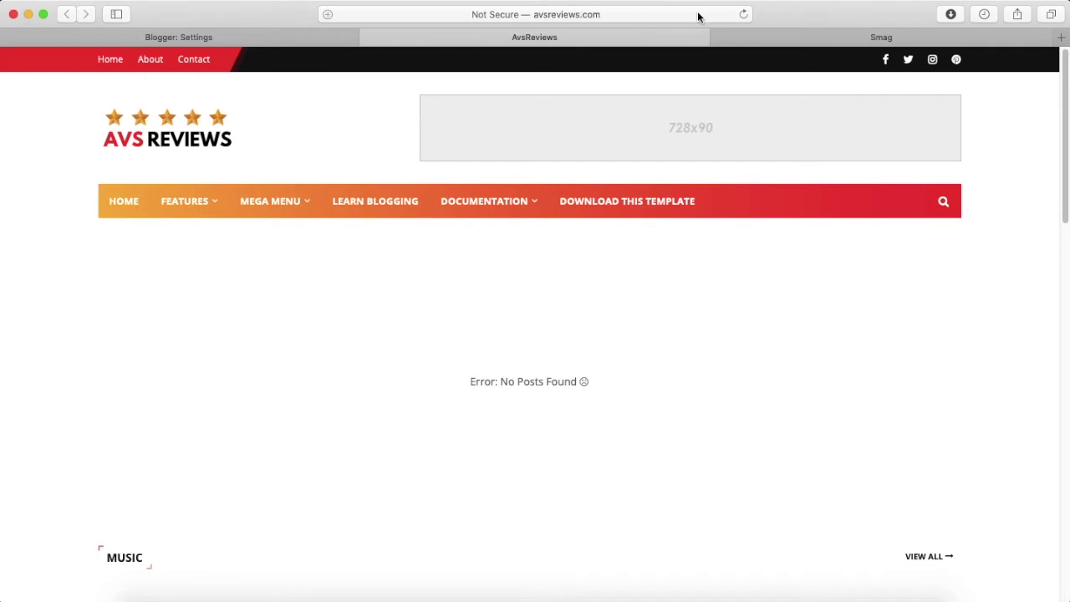
# Refresh the avsreviews.com blog tab, which still shows no posts.
pyautogui.click(743, 14)
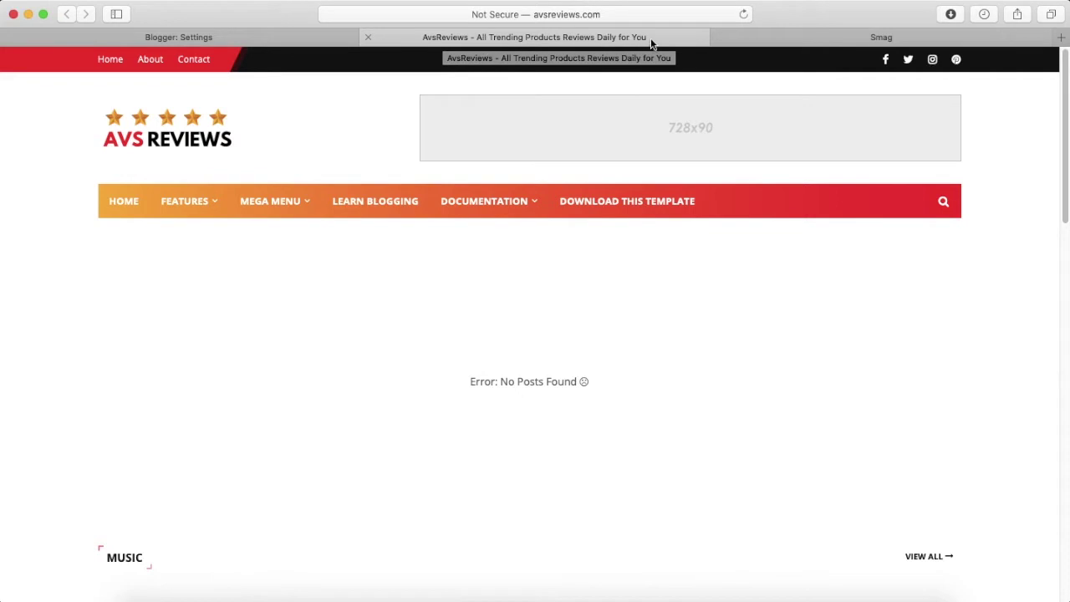
# Open the empty blog Description editor under Basic in Blogger Settings.
pyautogui.click(226, 40)
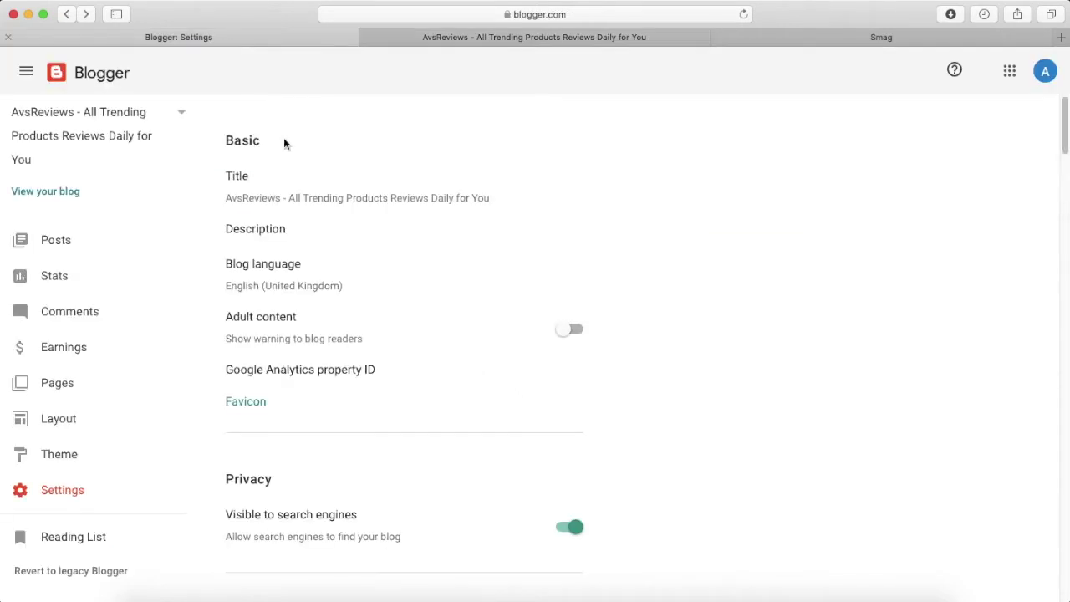
pyautogui.scroll(-1, 323, 230)
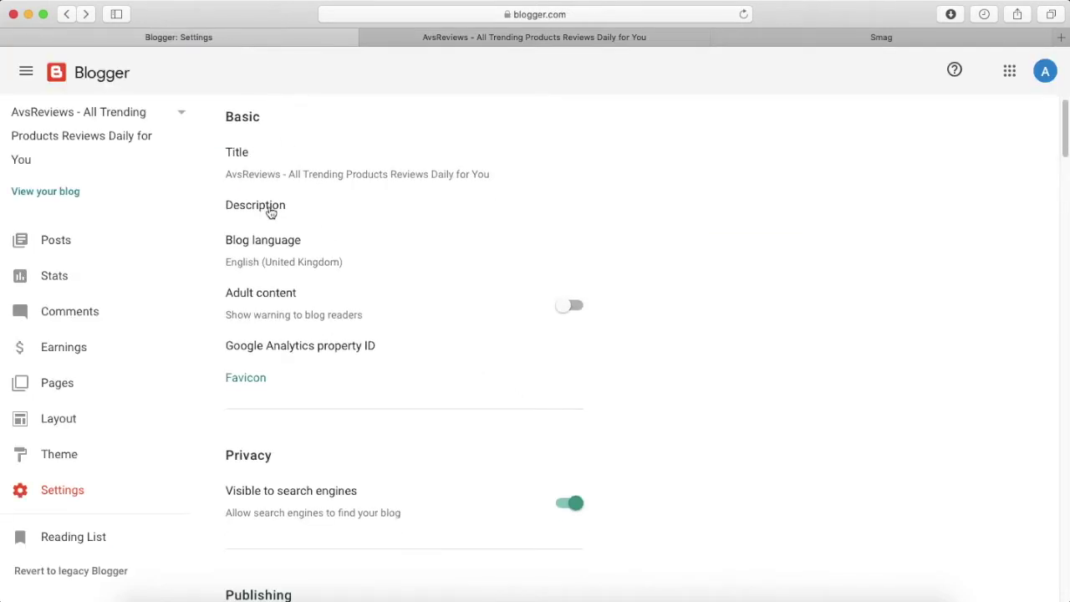
pyautogui.click(269, 211)
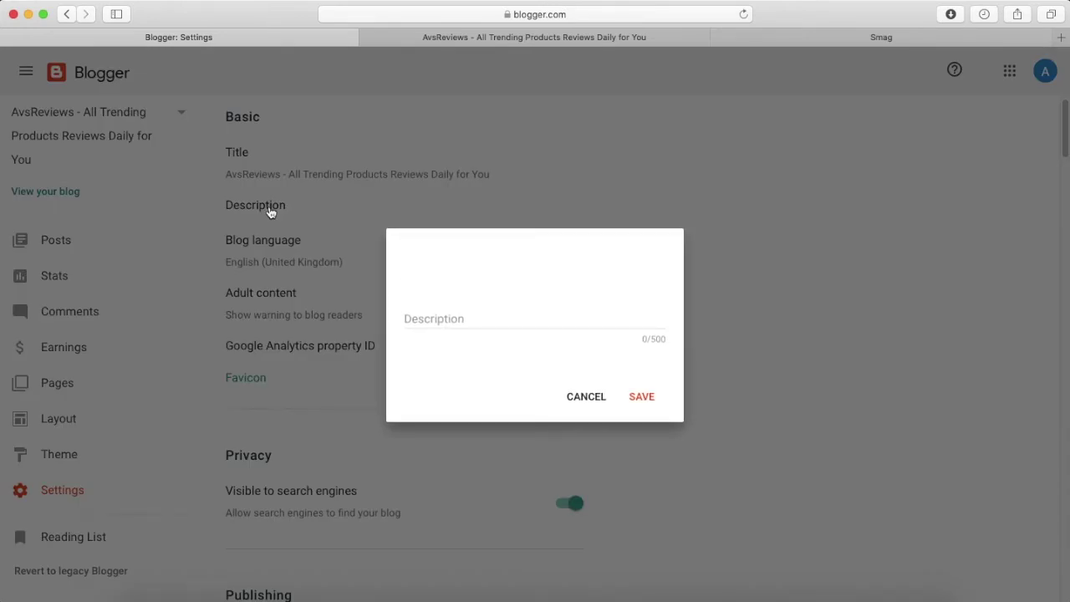
pyautogui.click(1060, 38)
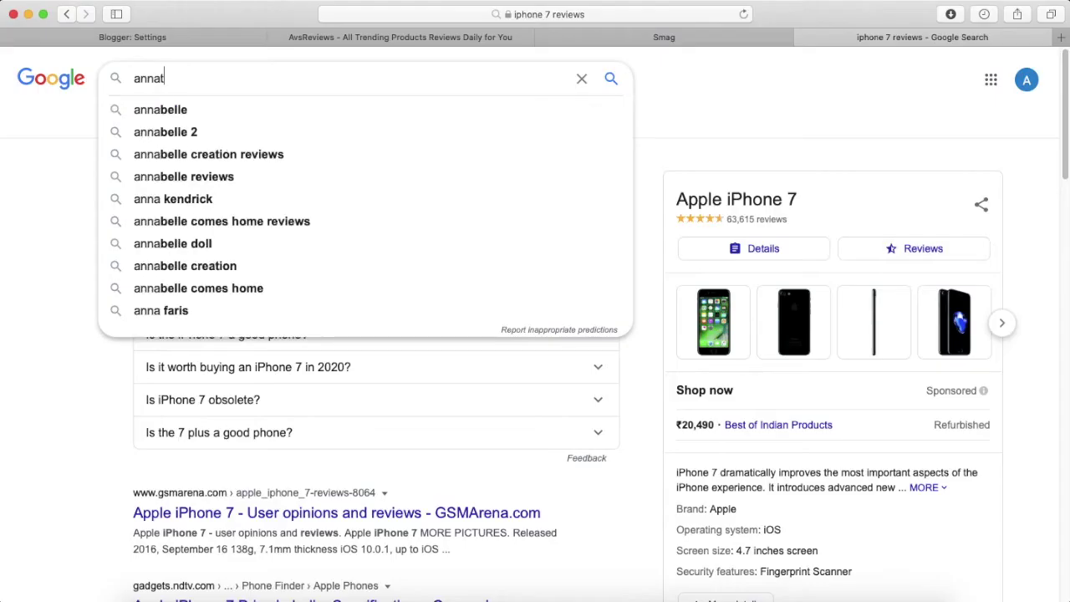
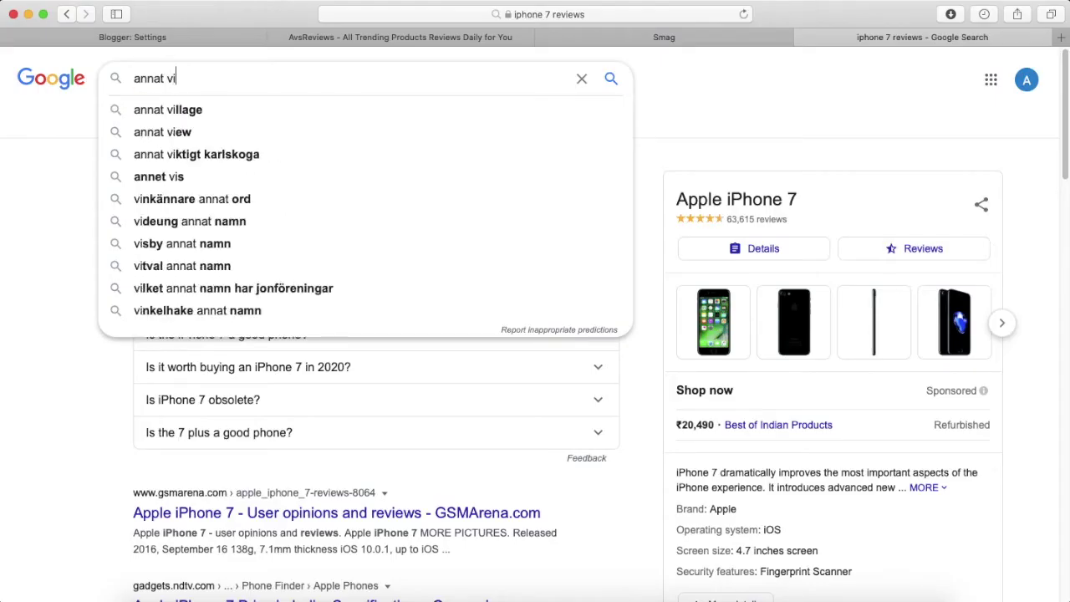
# Search Google for the site owner's name and select the first result's description snippet.
pyautogui.press('Return')
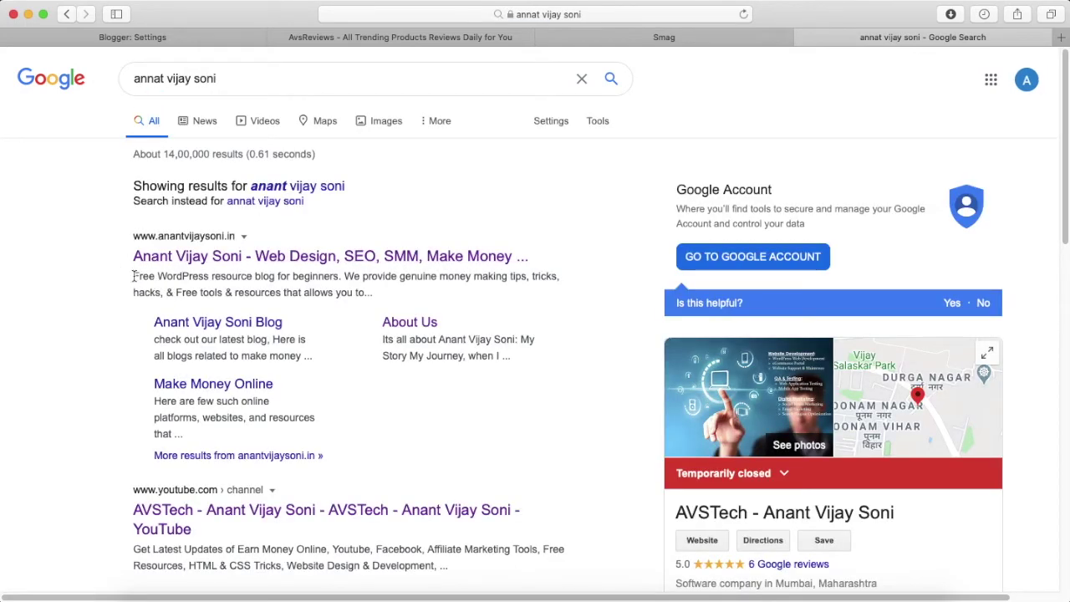
pyautogui.moveTo(134, 276); pyautogui.dragTo(387, 289)
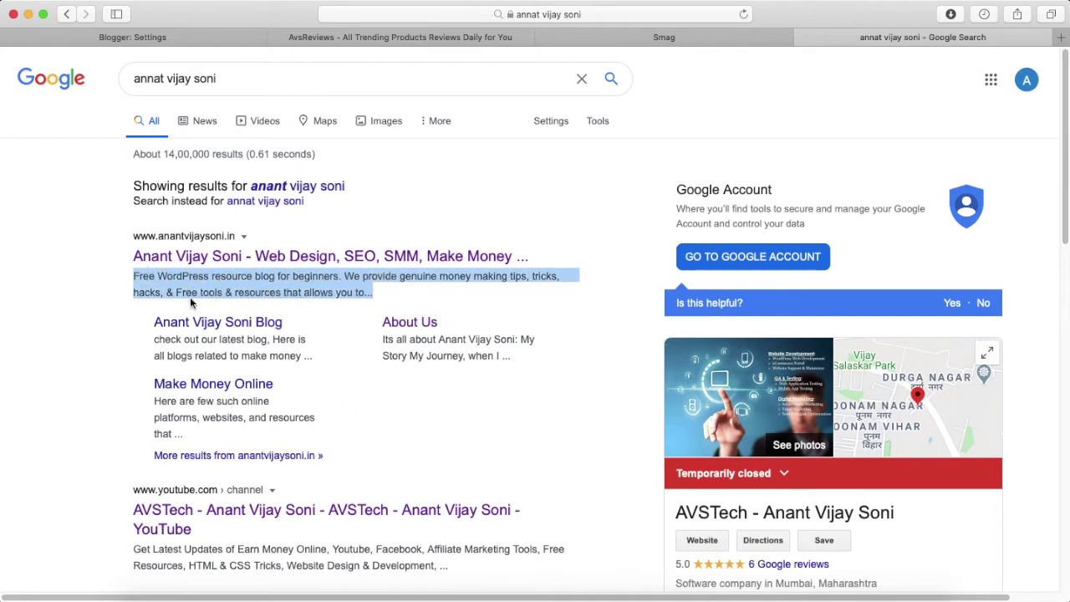
pyautogui.click(187, 40)
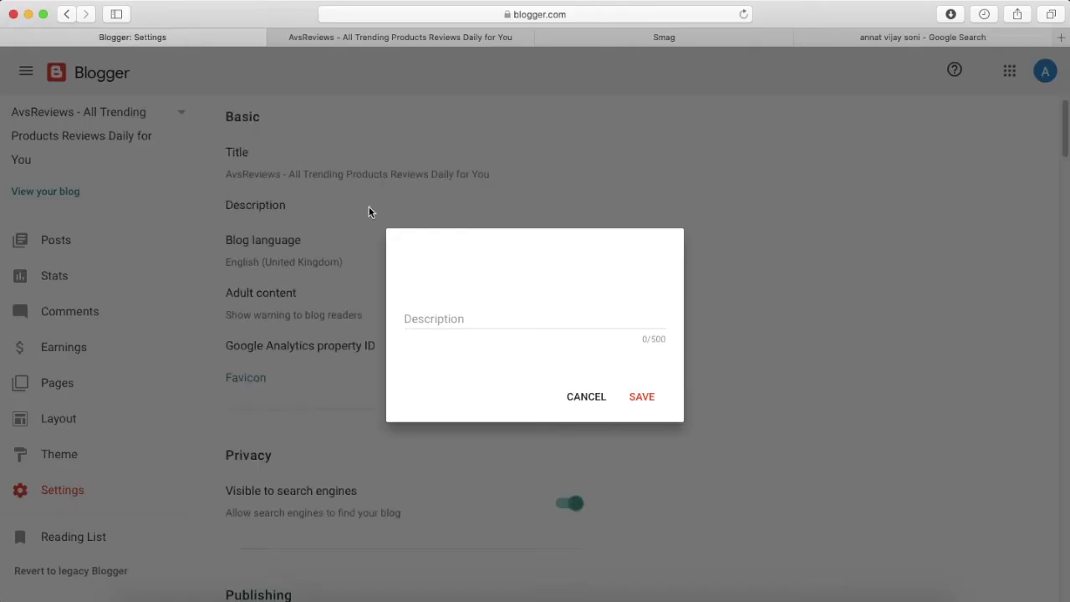
# Save the description 'Get latest and updated reviews of all tech softwares, products and services.' pasted twice.
pyautogui.click(459, 321)
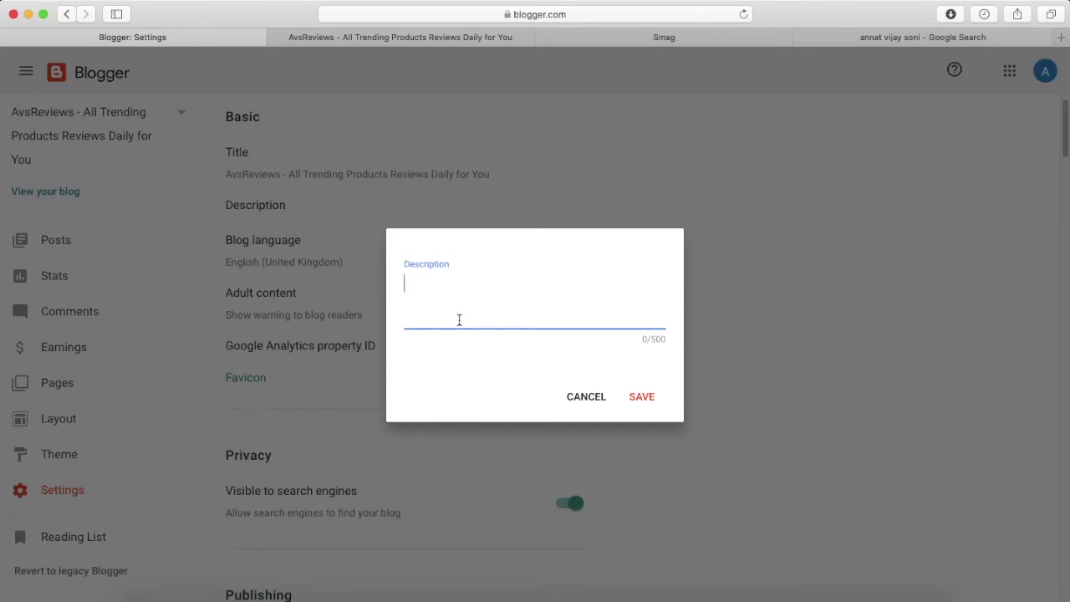
pyautogui.write('Get latest and updated reviews of all tech softwares, products and services.')
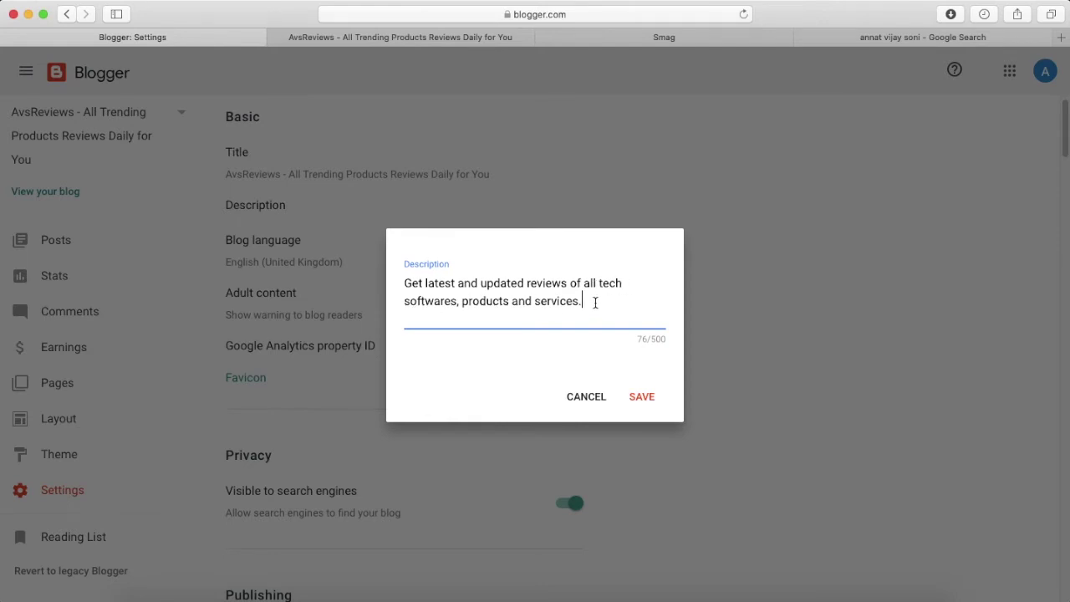
pyautogui.press('super+a')
pyautogui.press('super+c')
pyautogui.click(595, 302)
pyautogui.press('super+v')
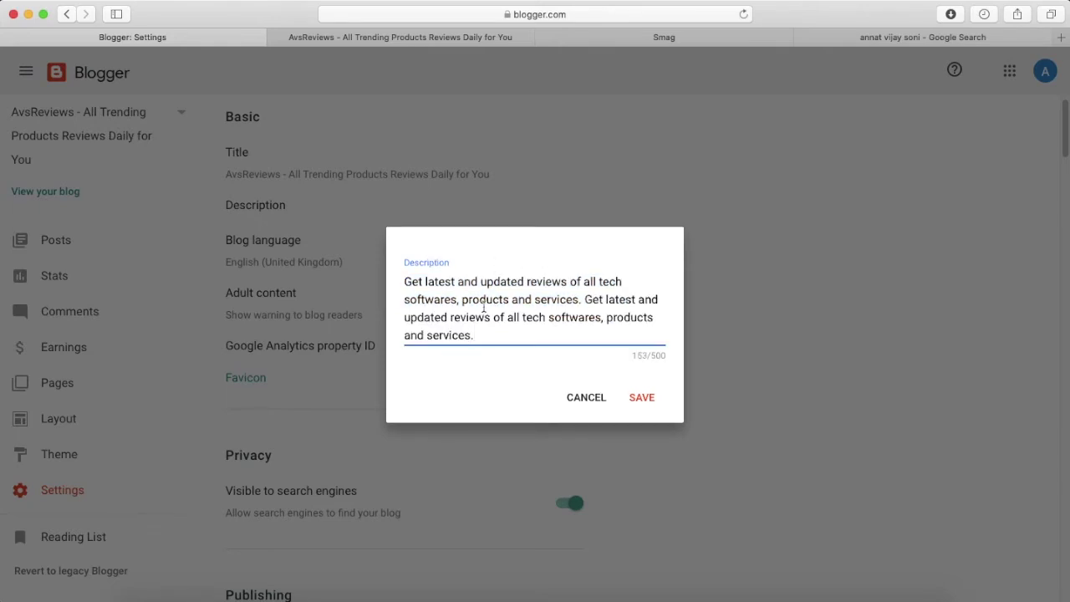
pyautogui.scroll(2, 509, 330)
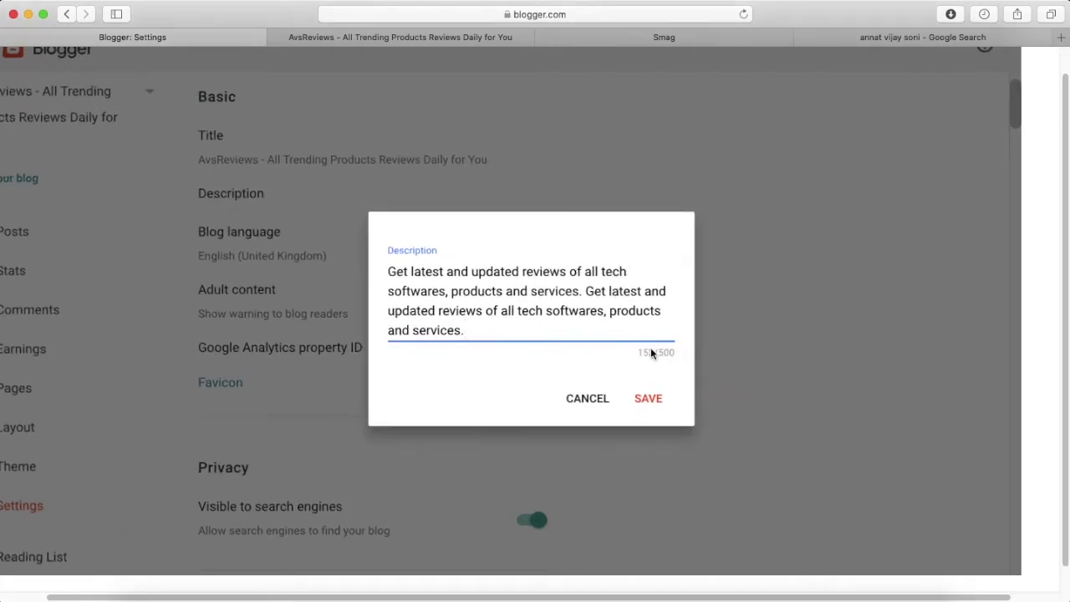
pyautogui.scroll(-2, 633, 354)
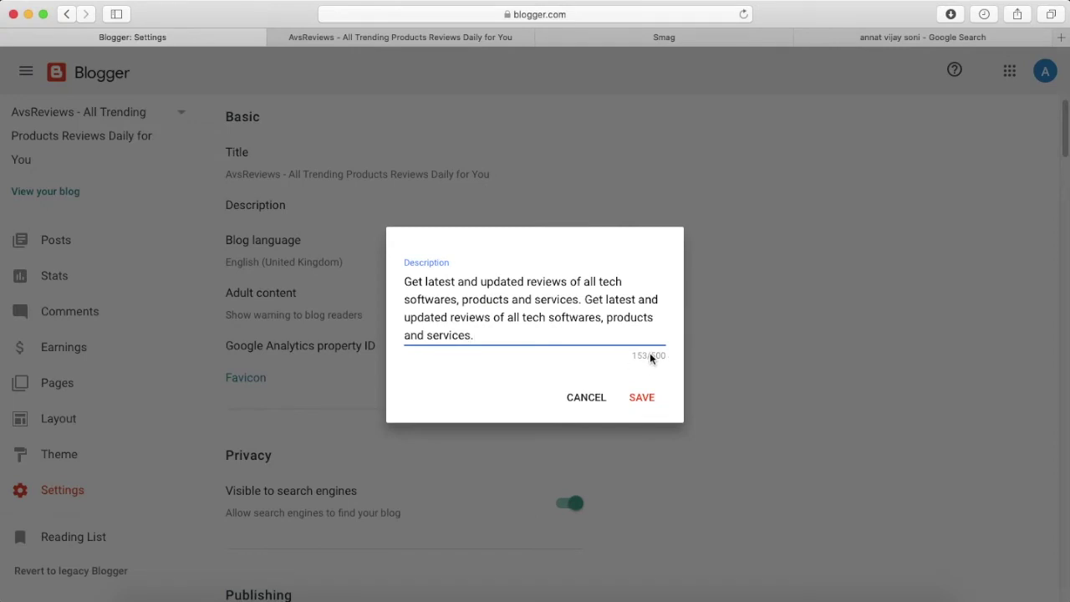
pyautogui.click(640, 399)
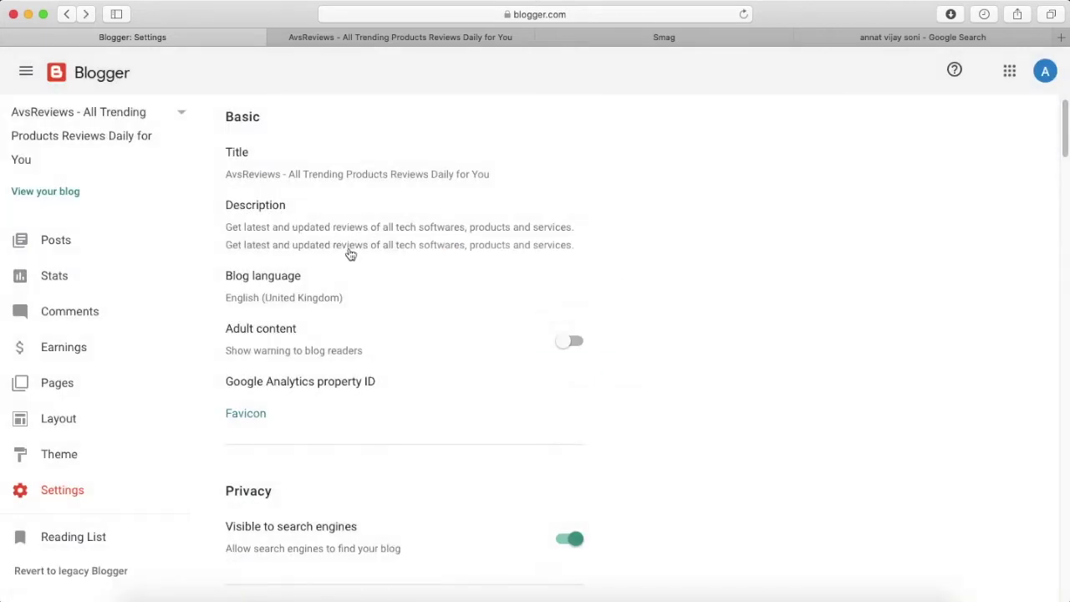
pyautogui.scroll(-2, 355, 292)
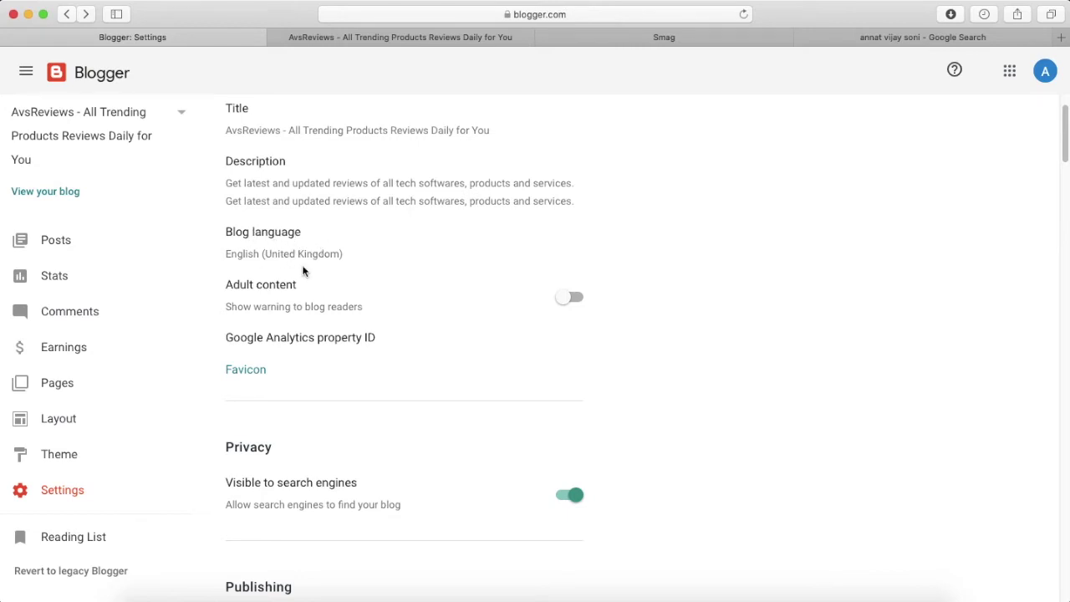
pyautogui.scroll(-2, 303, 270)
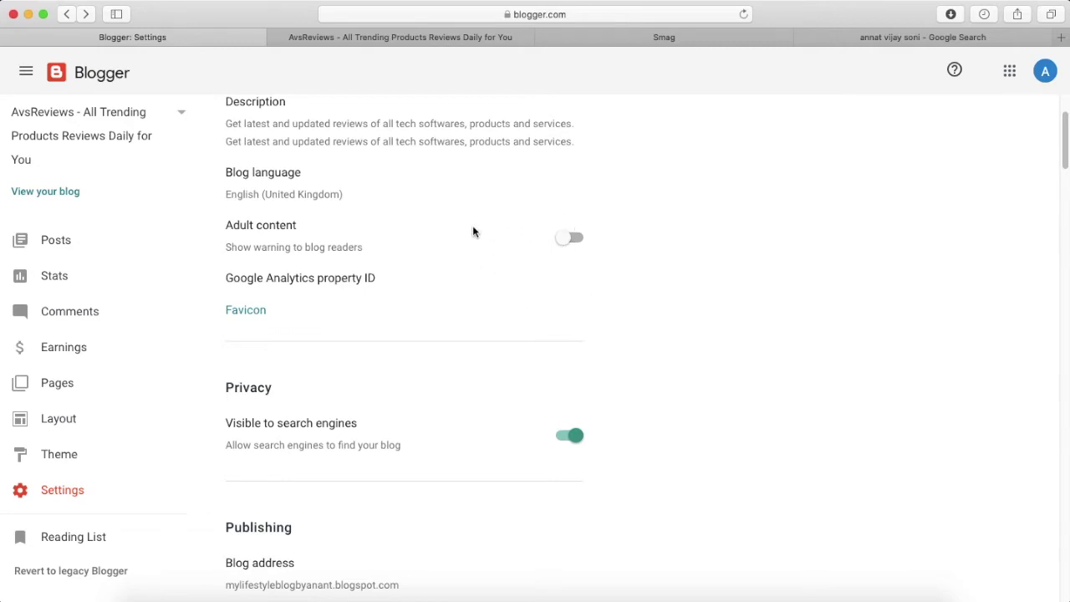
pyautogui.scroll(-2, 354, 277)
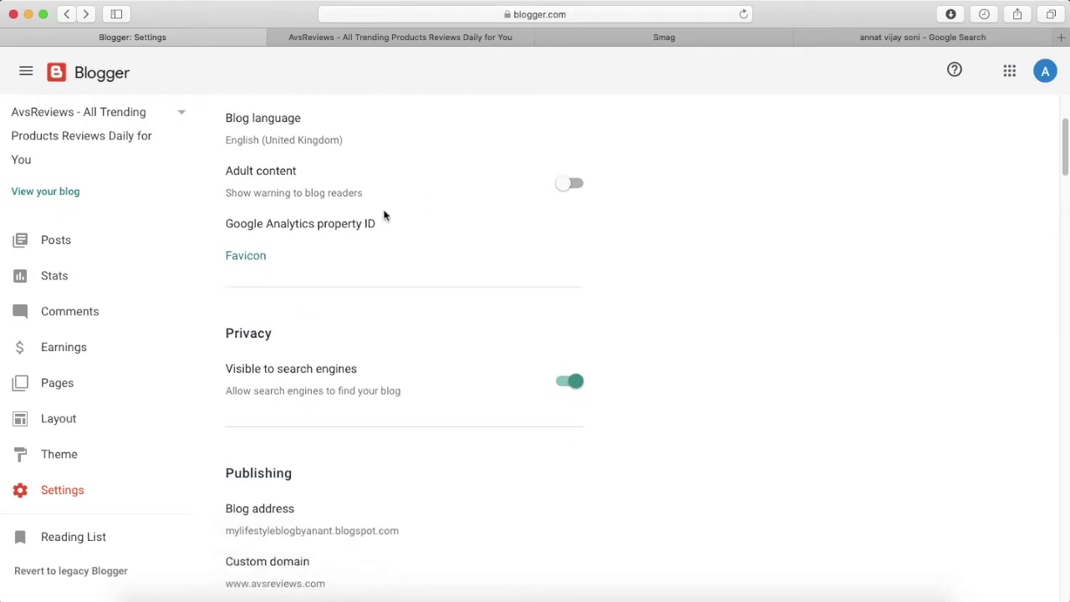
pyautogui.click(664, 38)
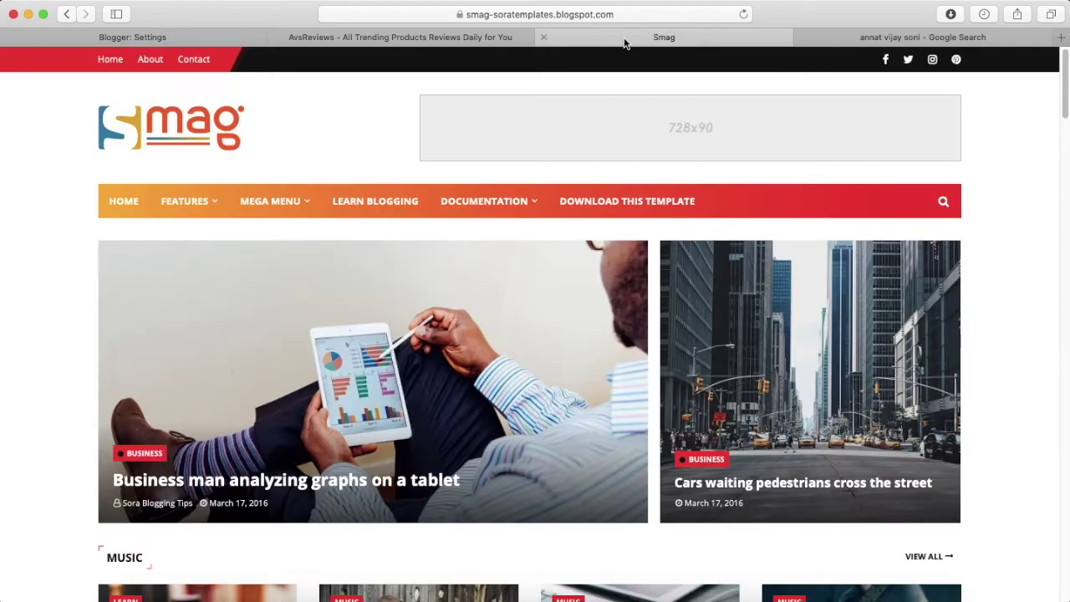
pyautogui.click(335, 14)
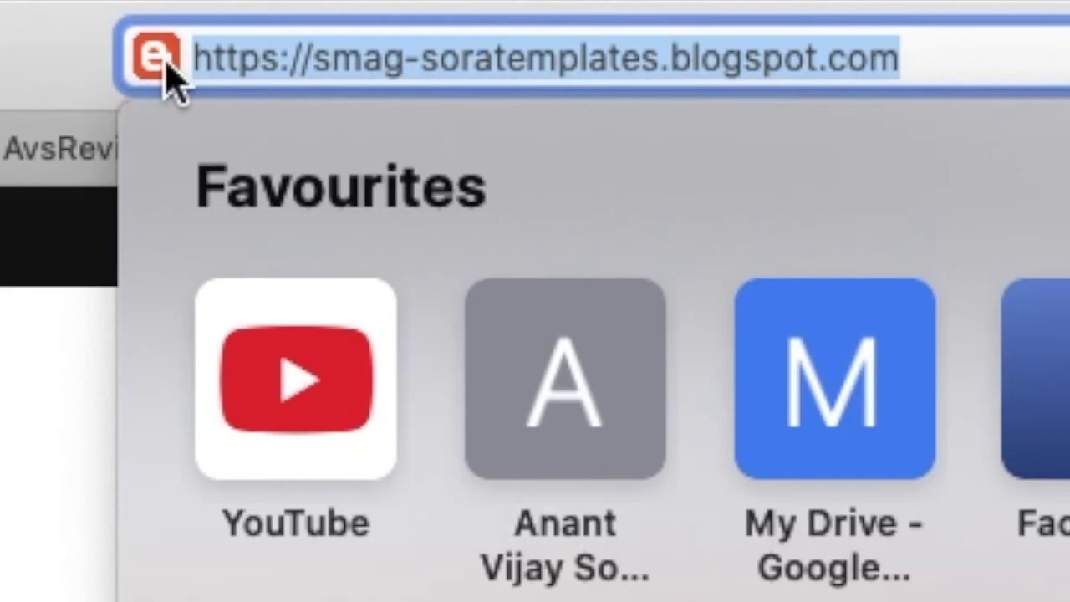
pyautogui.click(290, 151)
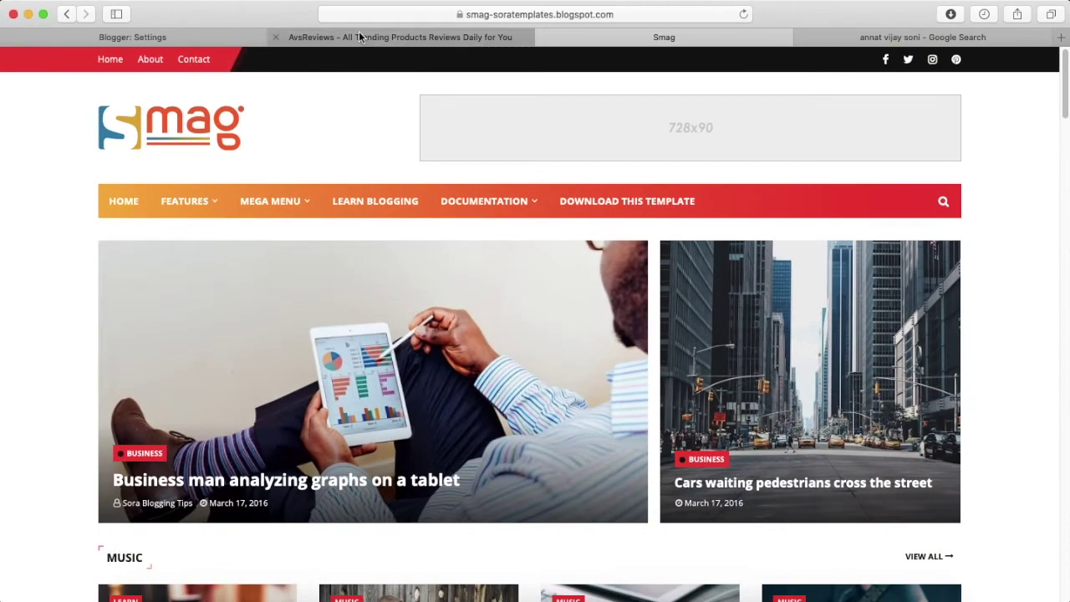
pyautogui.click(174, 38)
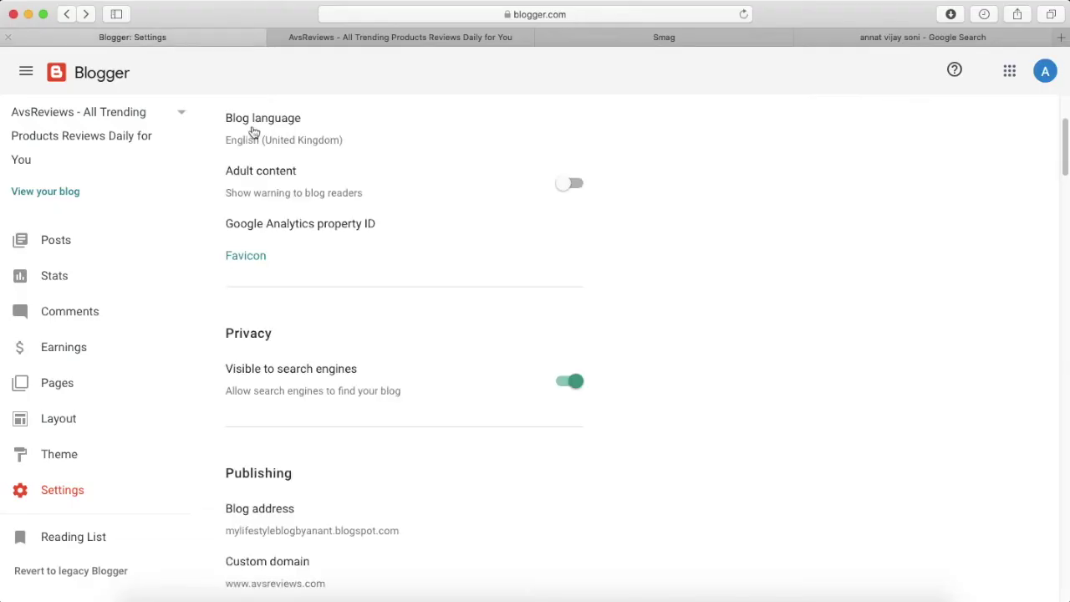
pyautogui.scroll(-2, 342, 262)
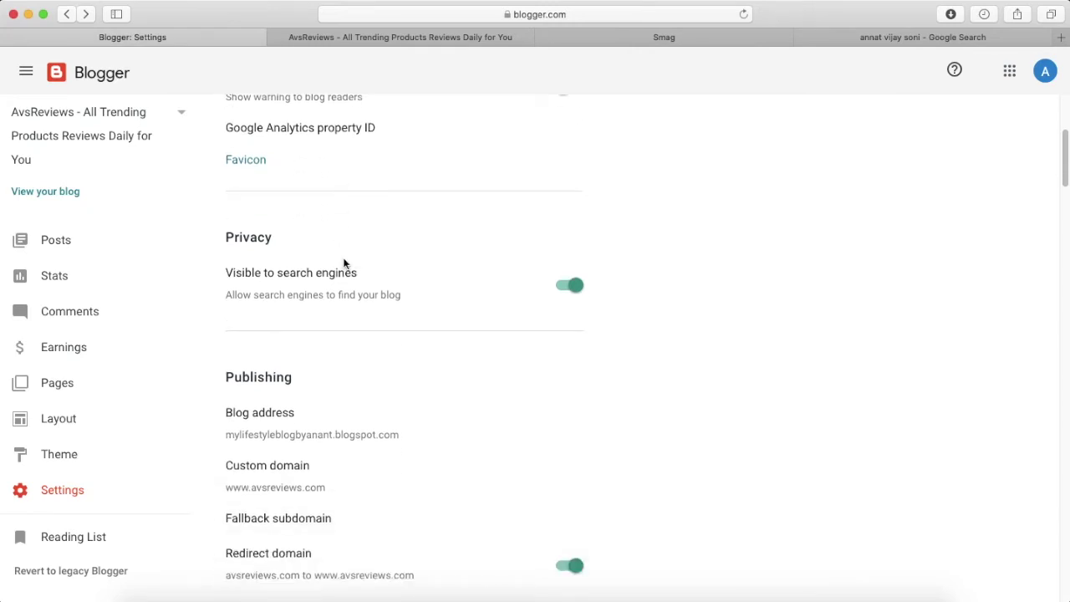
pyautogui.click(243, 159)
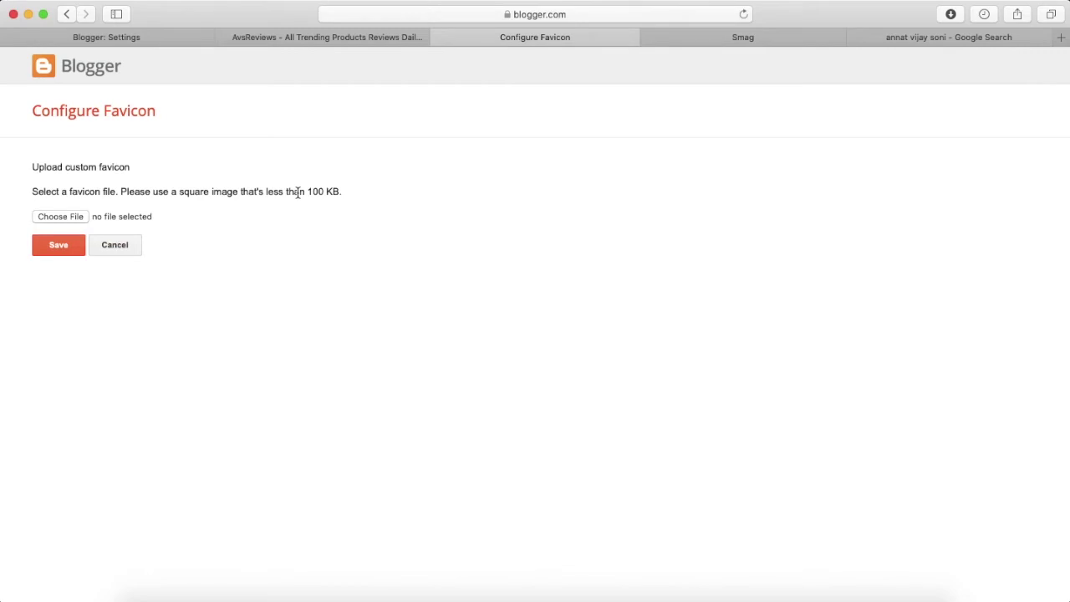
pyautogui.click(468, 17)
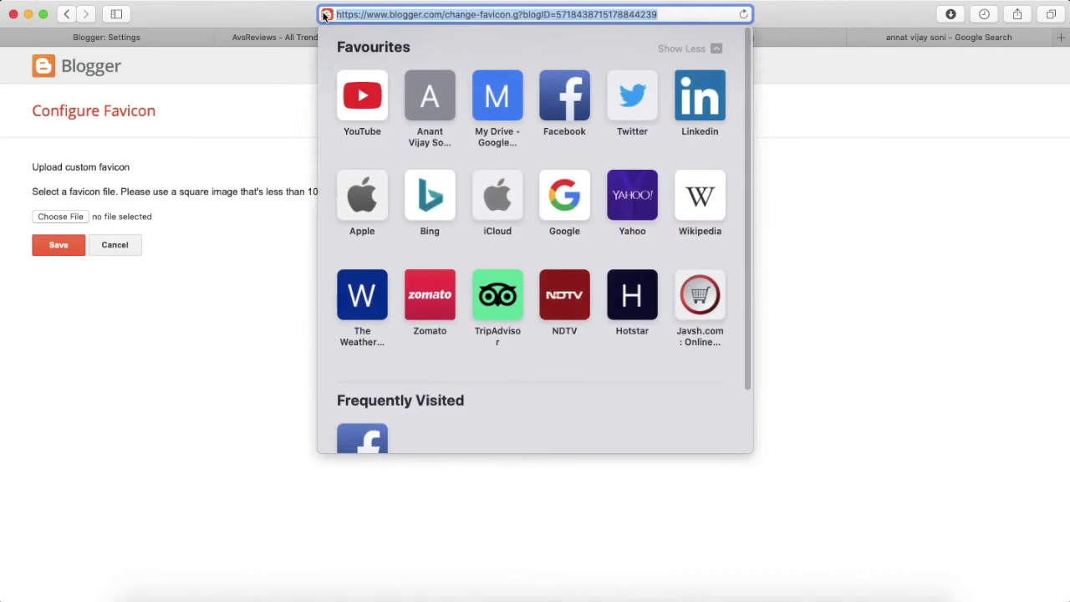
pyautogui.click(221, 161)
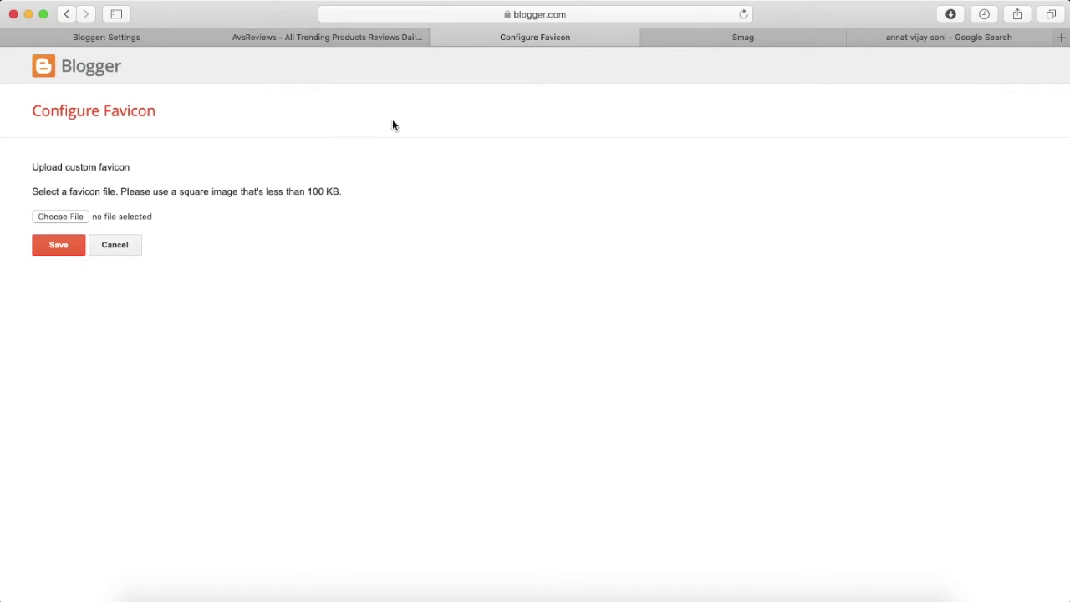
pyautogui.click(441, 37)
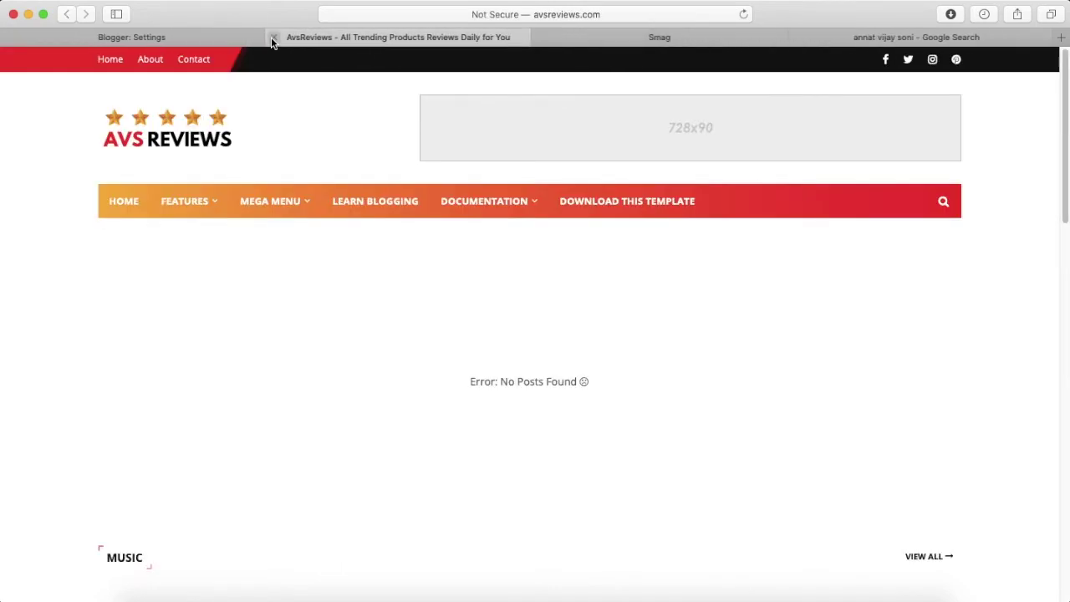
# Turn on HTTPS availability for the blog in Blogger Settings.
pyautogui.click(193, 38)
pyautogui.scroll(-2, 290, 264)
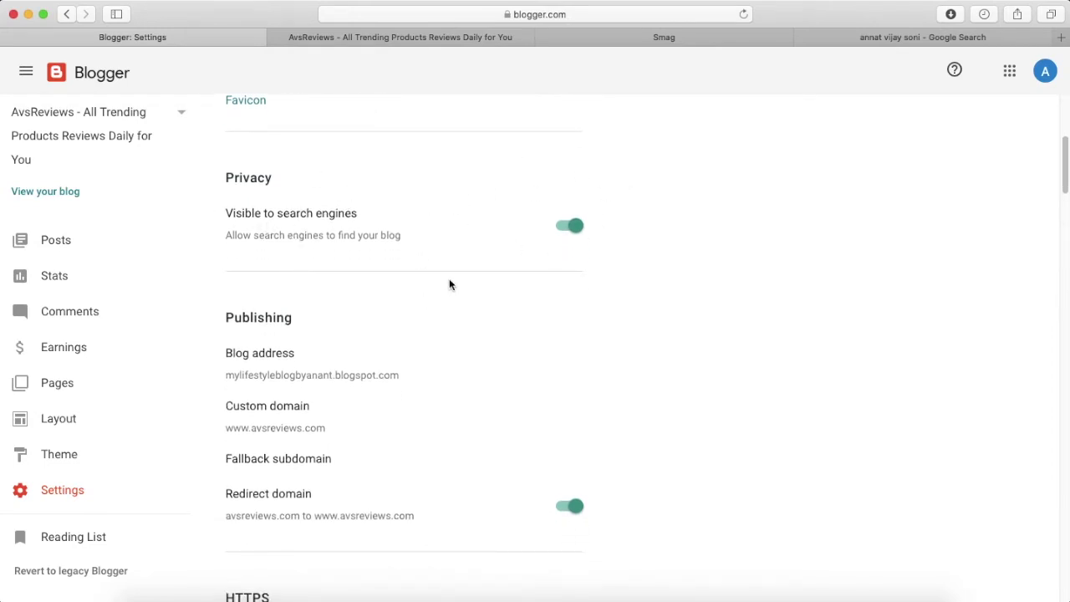
pyautogui.scroll(-2, 449, 285)
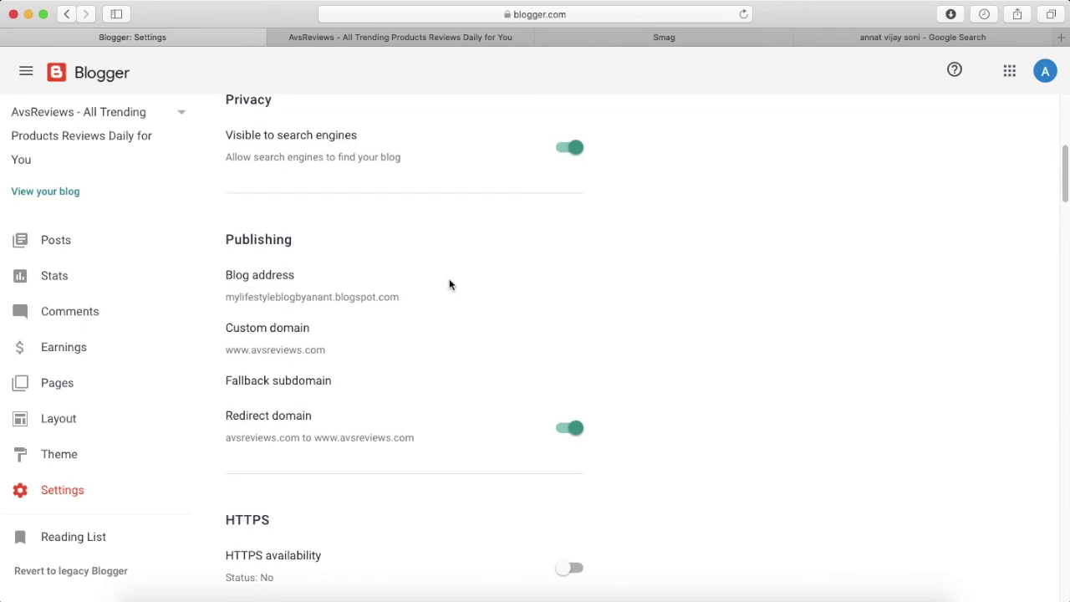
pyautogui.scroll(-3, 449, 285)
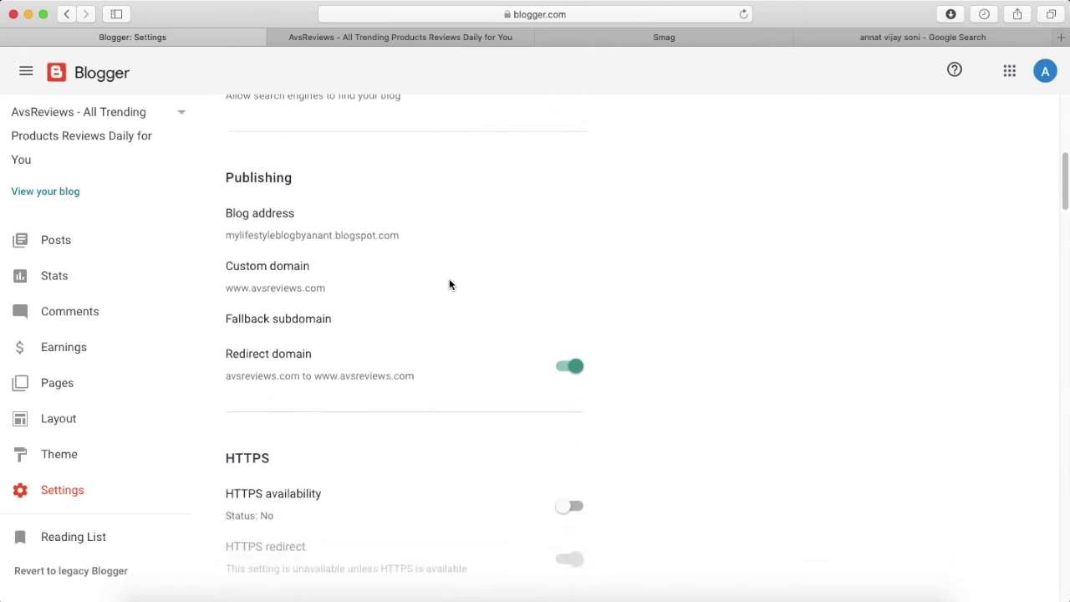
pyautogui.scroll(-2, 387, 262)
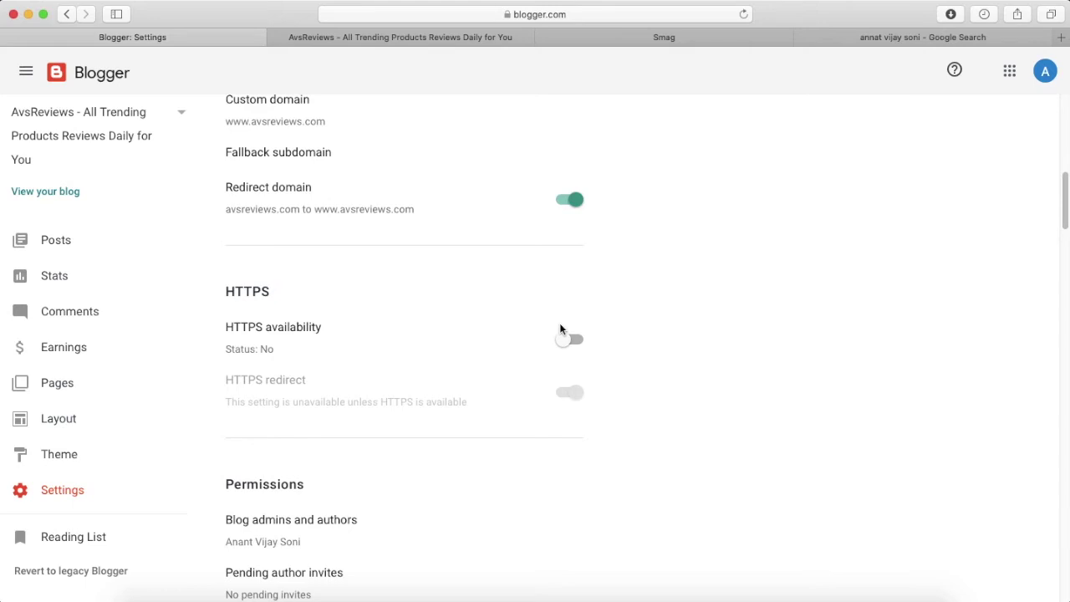
pyautogui.click(563, 335)
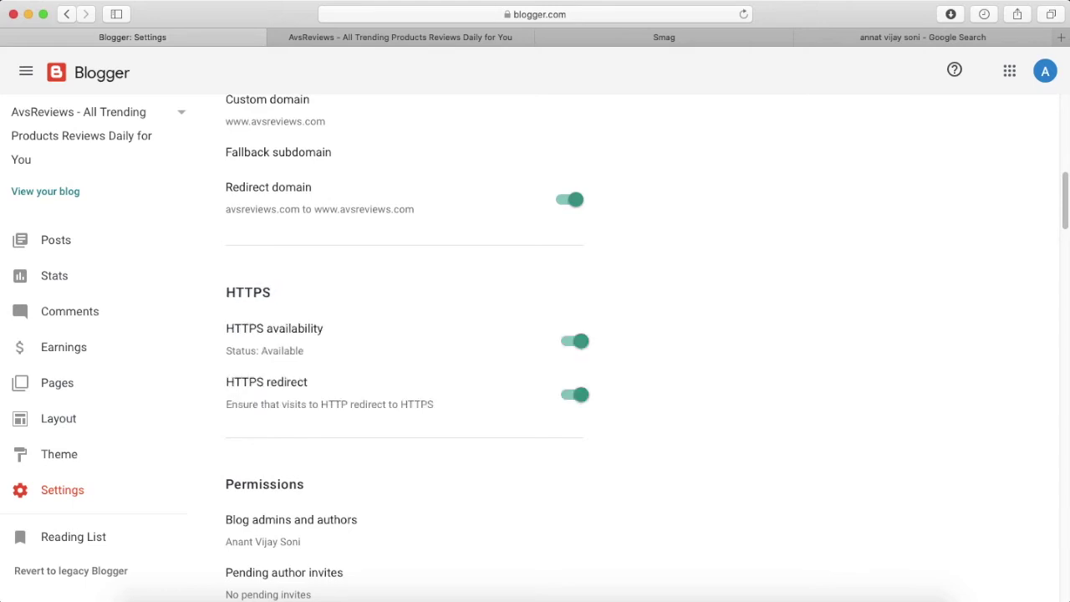
# Review the Permissions settings down to the Posts section.
pyautogui.scroll(-2, 536, 335)
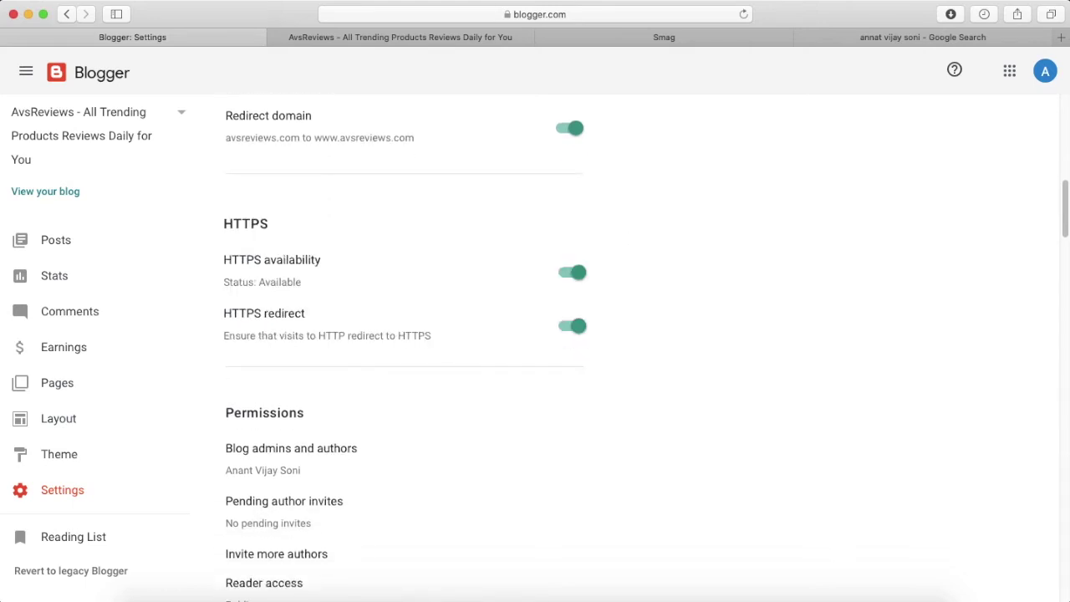
pyautogui.scroll(-6, 320, 322)
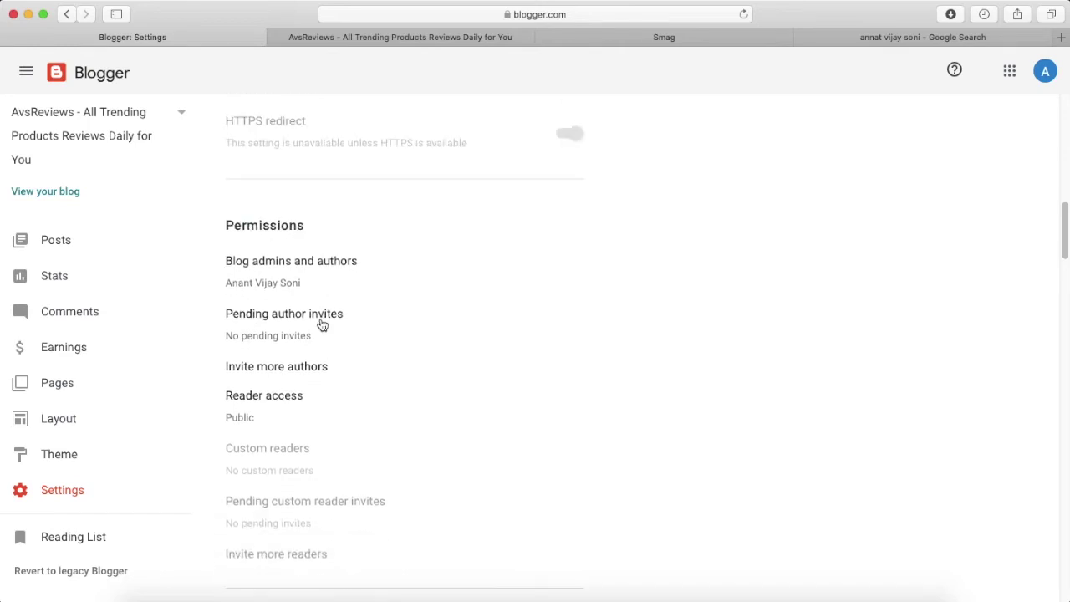
pyautogui.scroll(-8, 322, 325)
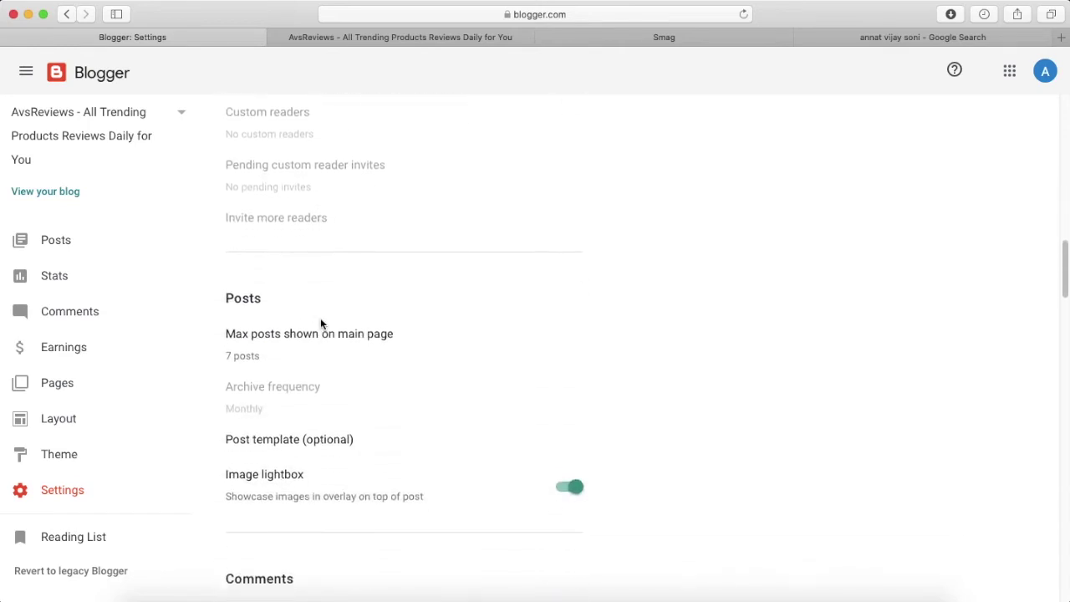
pyautogui.scroll(-1, 322, 325)
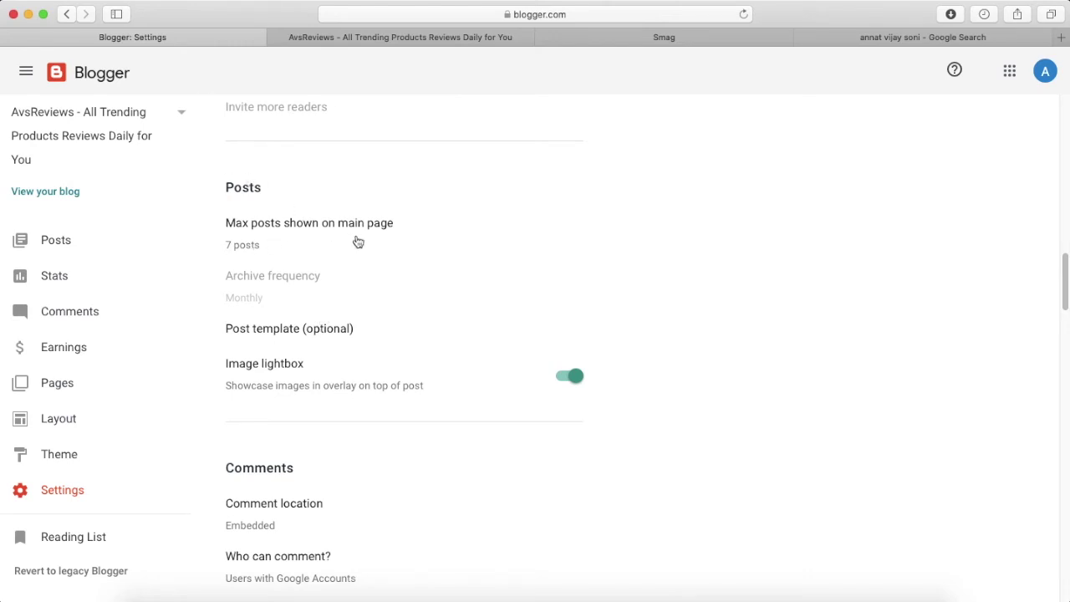
# Look over the live AvsReviews homepage and highlight its empty RECENT POSTS heading.
pyautogui.click(382, 36)
pyautogui.scroll(-15, 382, 430)
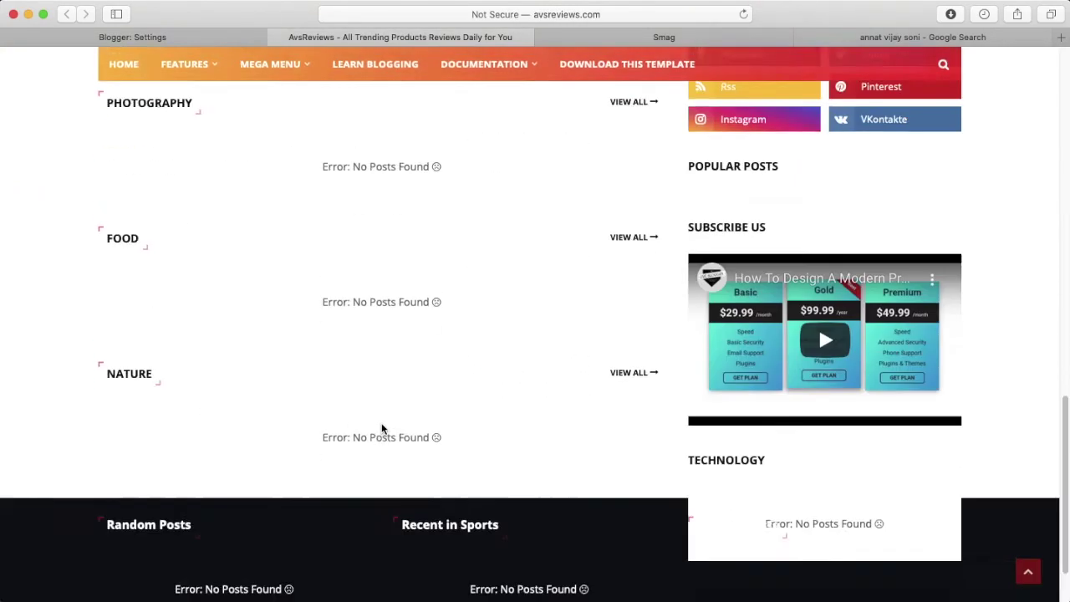
pyautogui.scroll(4, 381, 429)
pyautogui.scroll(3, 382, 430)
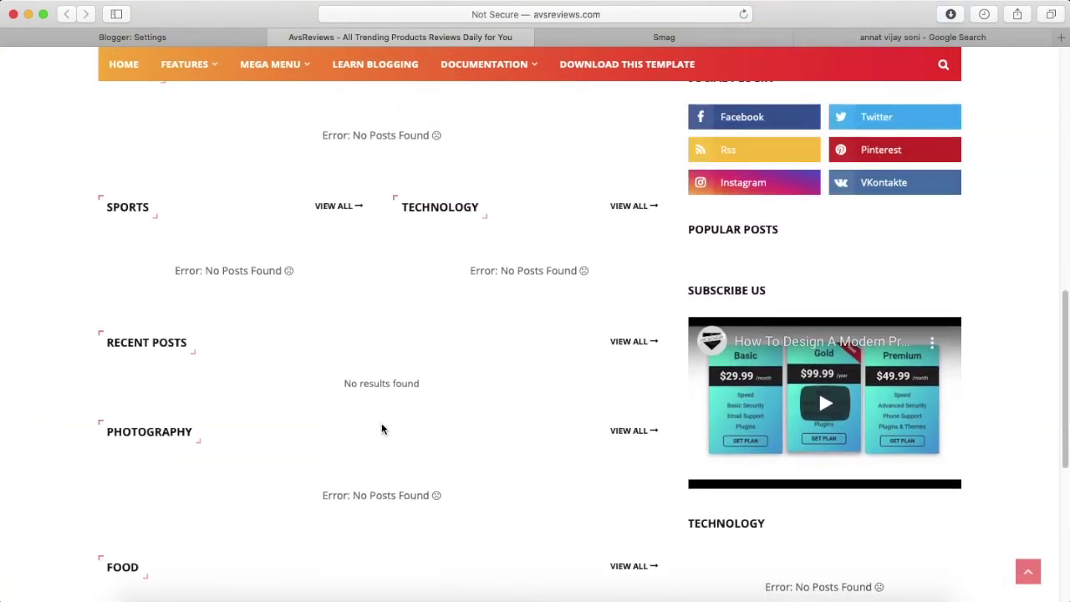
pyautogui.moveTo(107, 342); pyautogui.dragTo(192, 340)
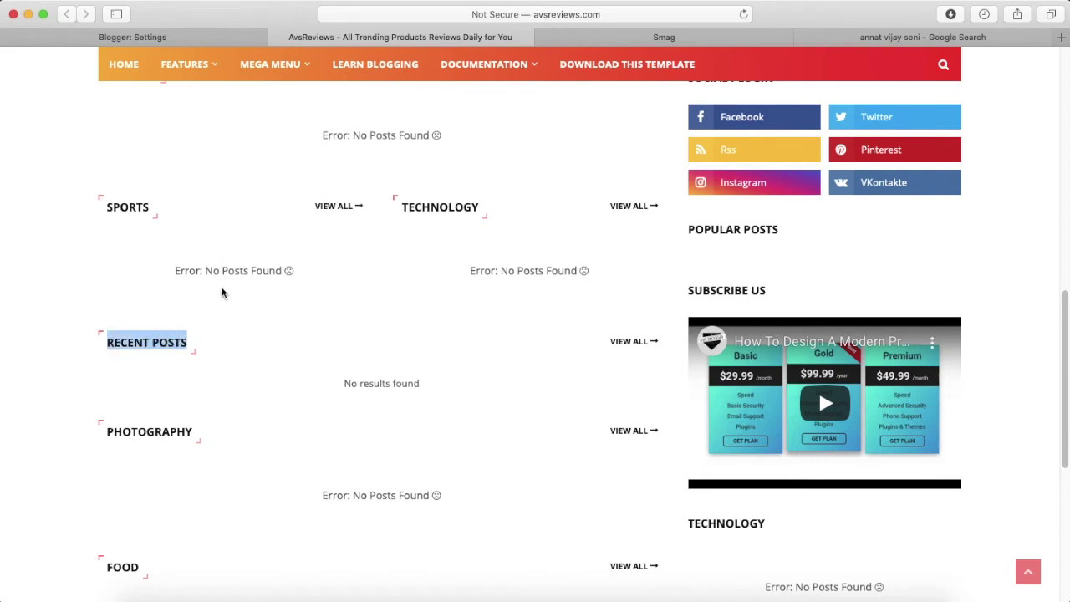
# Change Max posts shown on main page from 7 to 10 and save it.
pyautogui.click(196, 37)
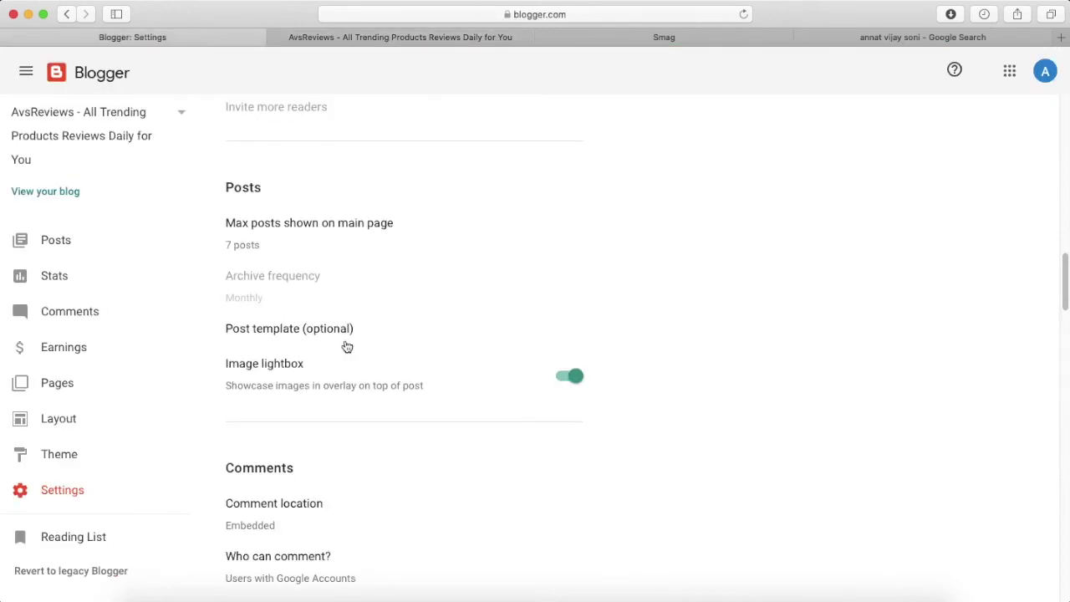
pyautogui.click(248, 246)
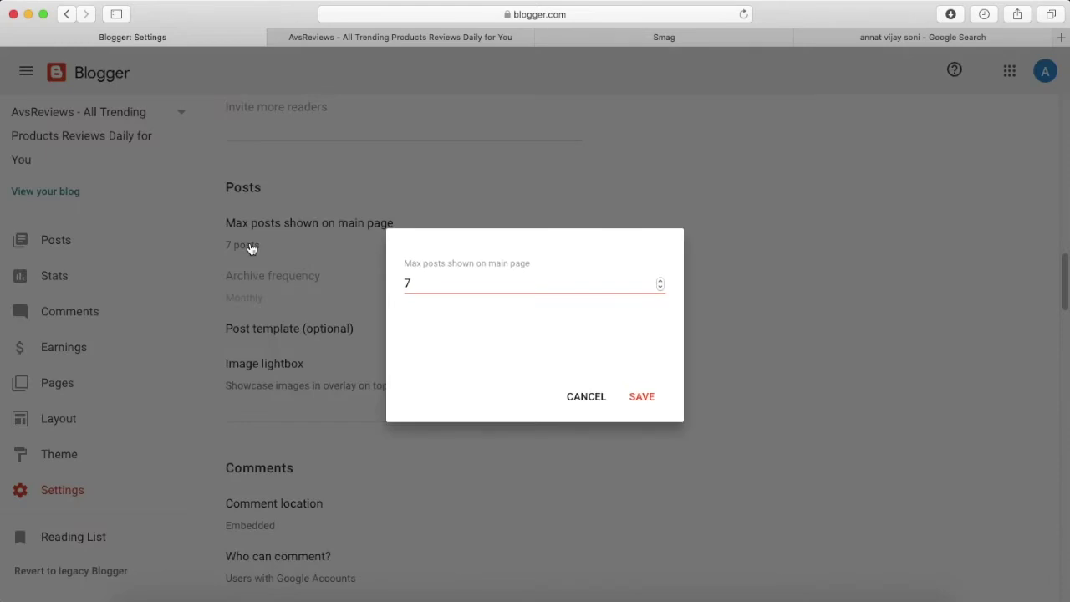
pyautogui.click(660, 282)
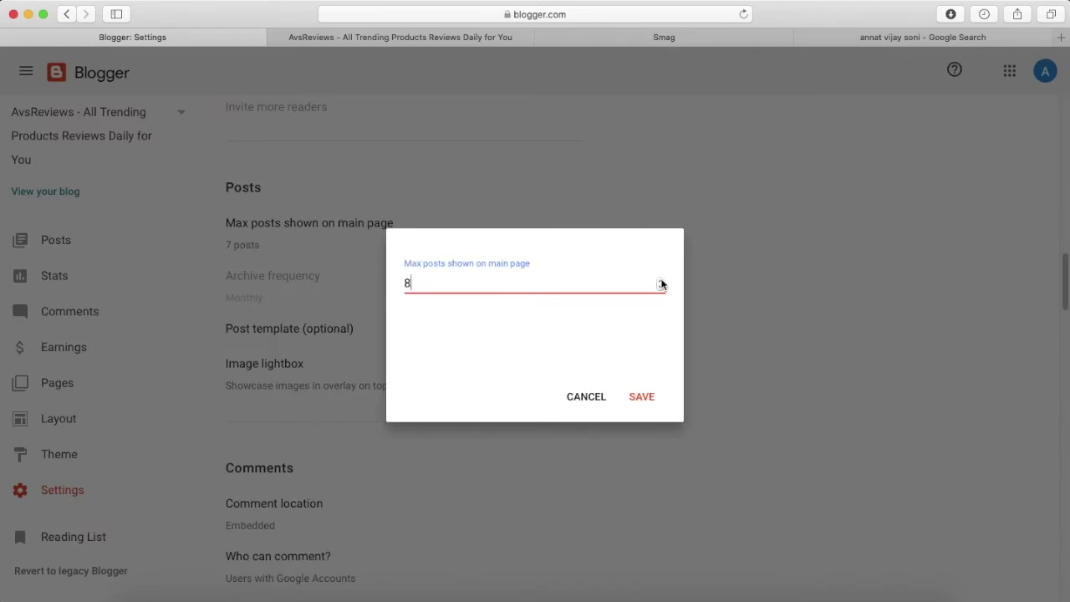
pyautogui.click(661, 282)
pyautogui.click(641, 396)
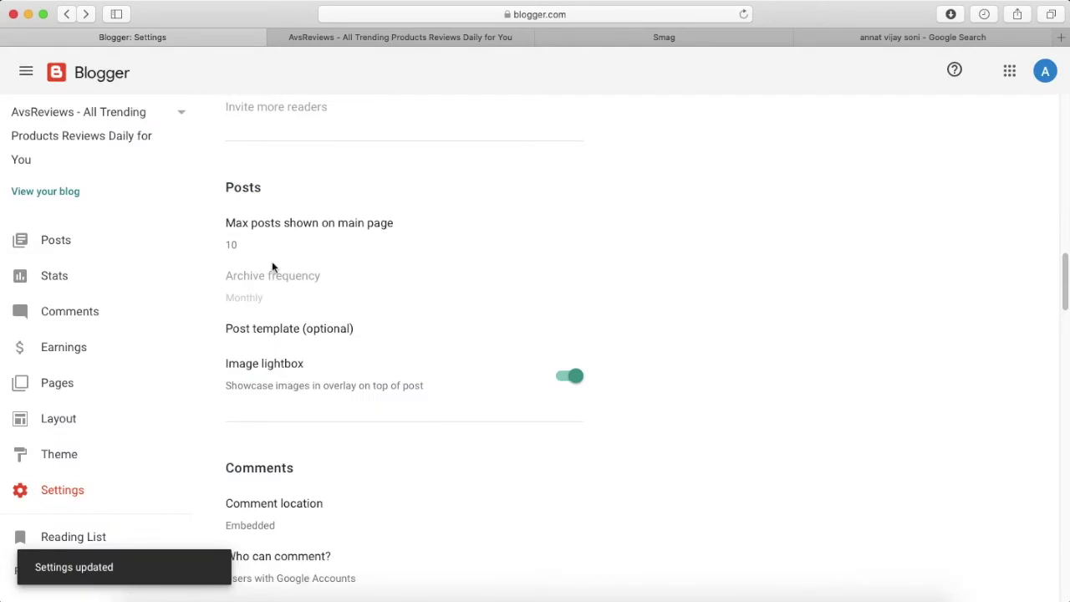
pyautogui.scroll(-2, 313, 339)
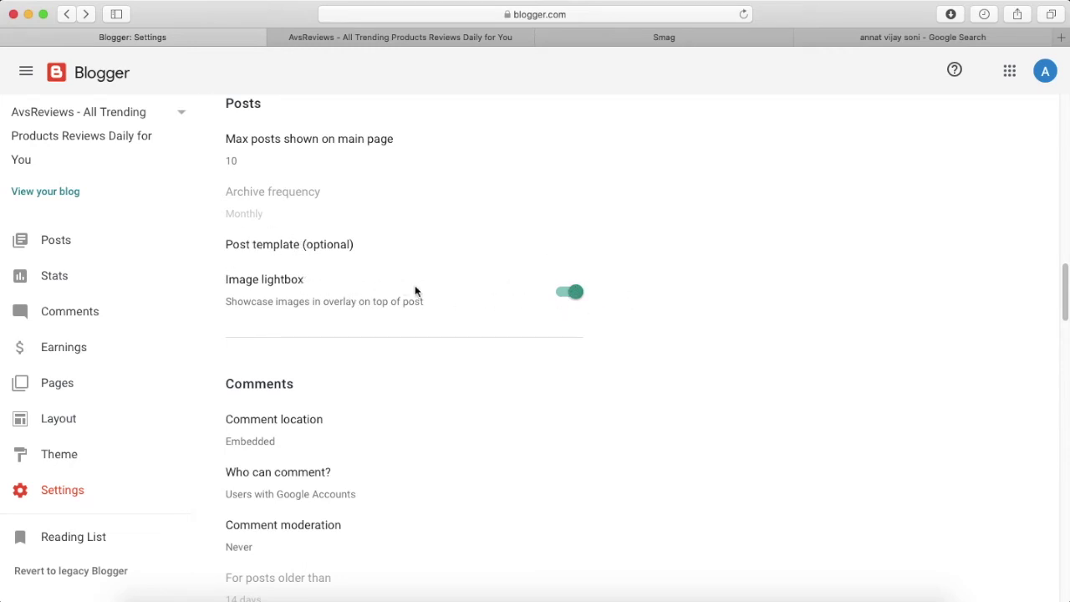
# View the 'Business man analyzing graphs on a tablet' post on the Smag demo blog.
pyautogui.click(708, 37)
pyautogui.click(449, 283)
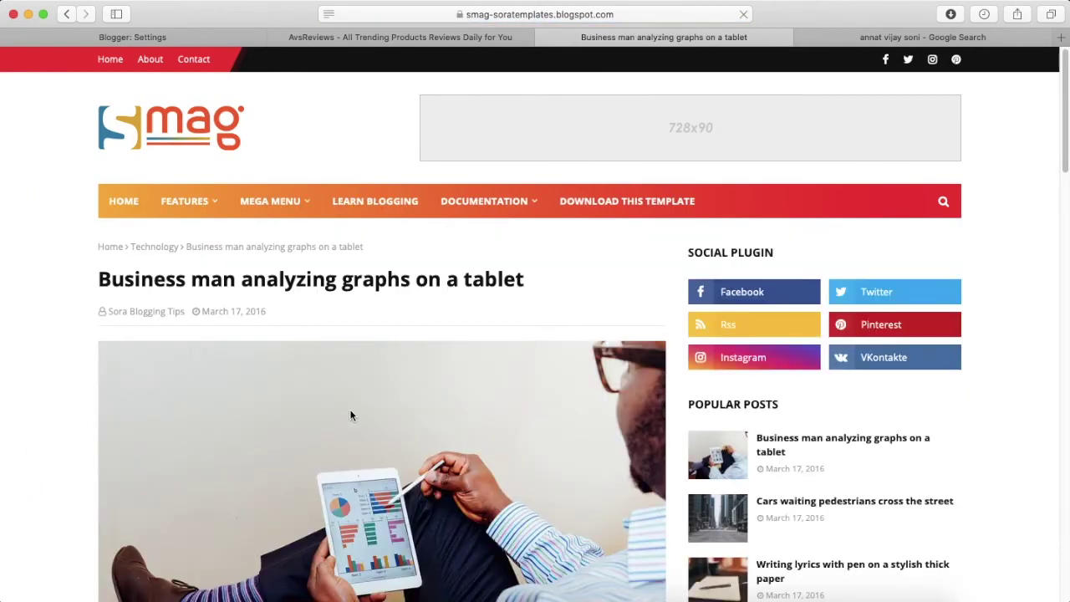
pyautogui.scroll(-2, 350, 409)
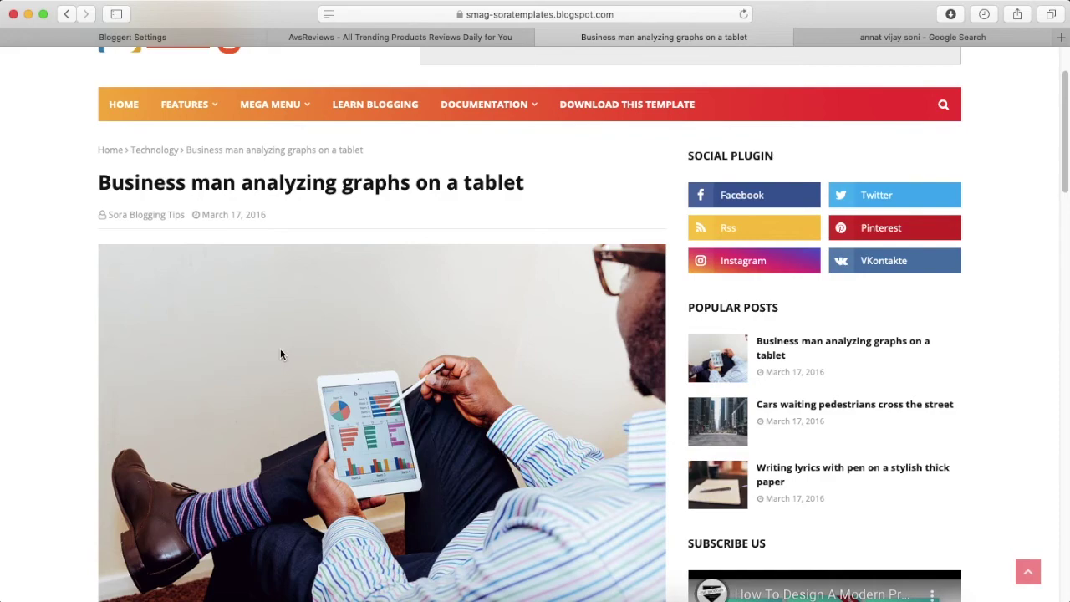
pyautogui.scroll(-3, 280, 351)
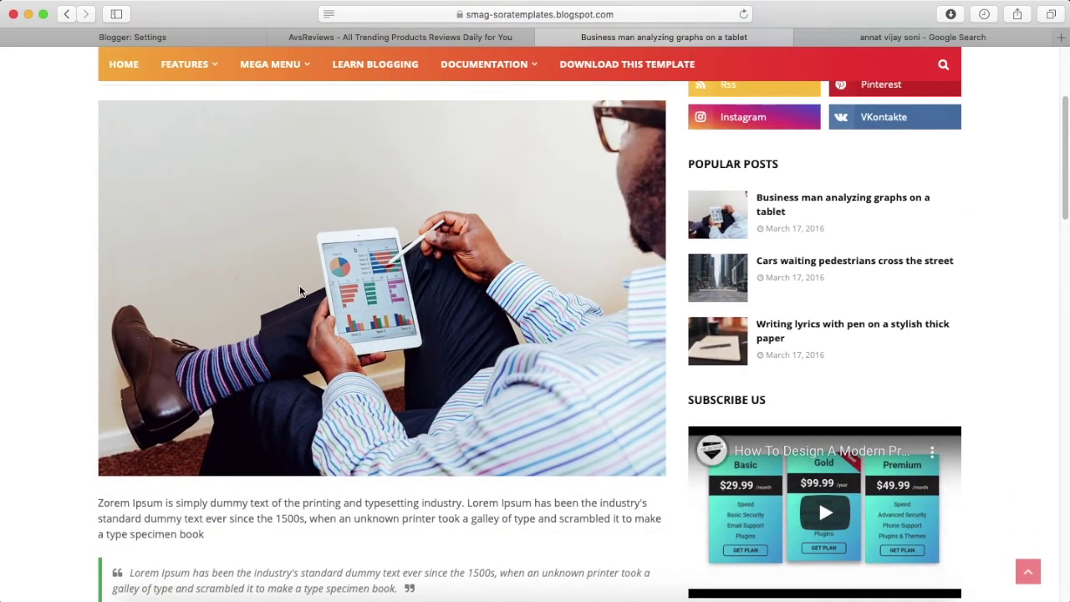
pyautogui.scroll(-8, 301, 292)
pyautogui.scroll(-4, 302, 290)
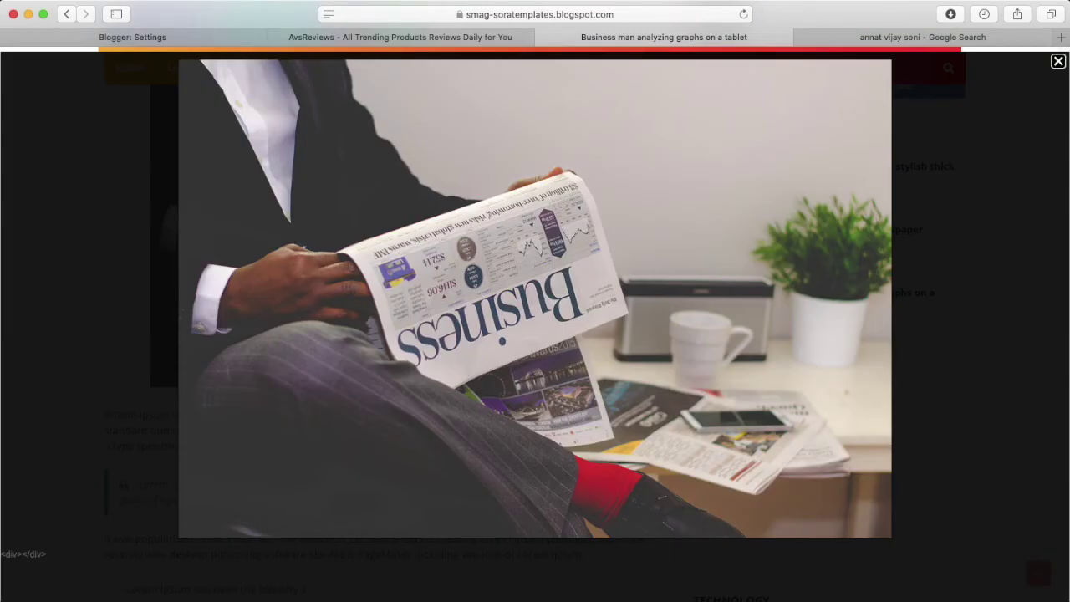
pyautogui.press('super+1')
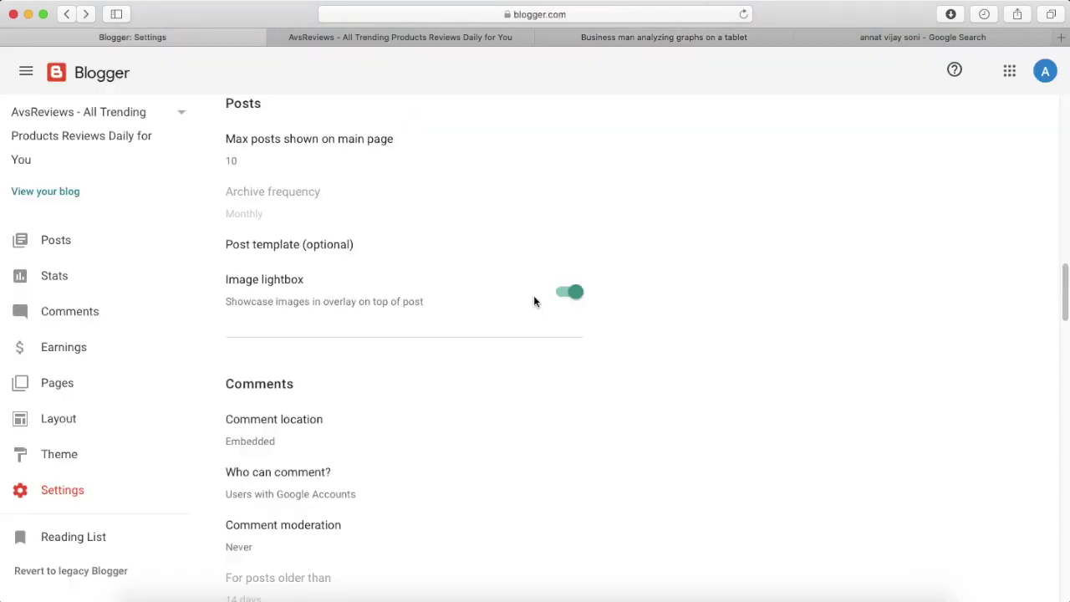
pyautogui.click(573, 292)
pyautogui.scroll(1, 383, 249)
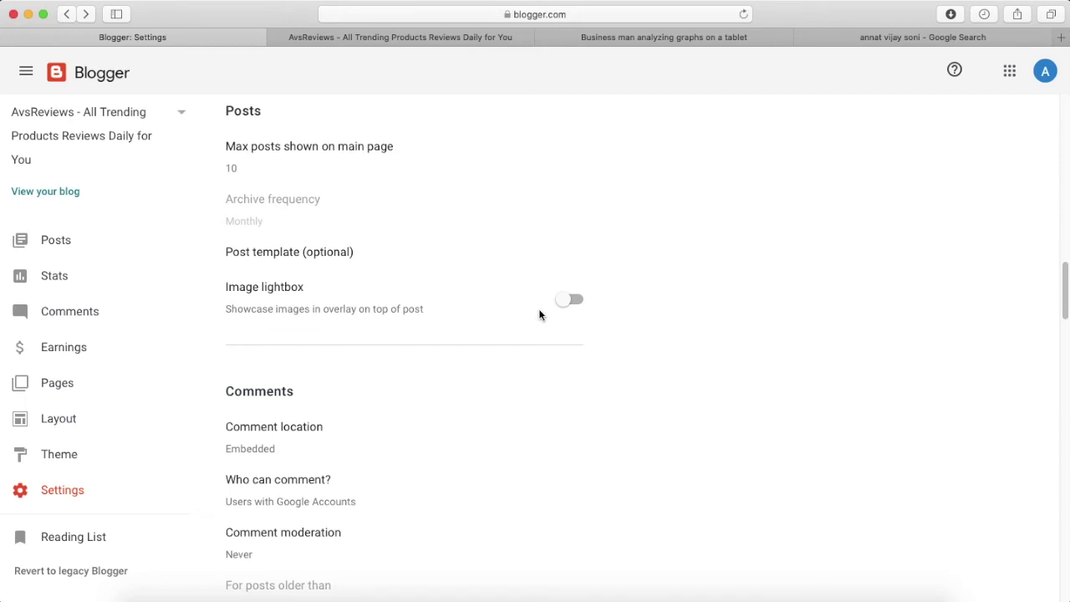
pyautogui.click(577, 304)
pyautogui.scroll(-5, 445, 352)
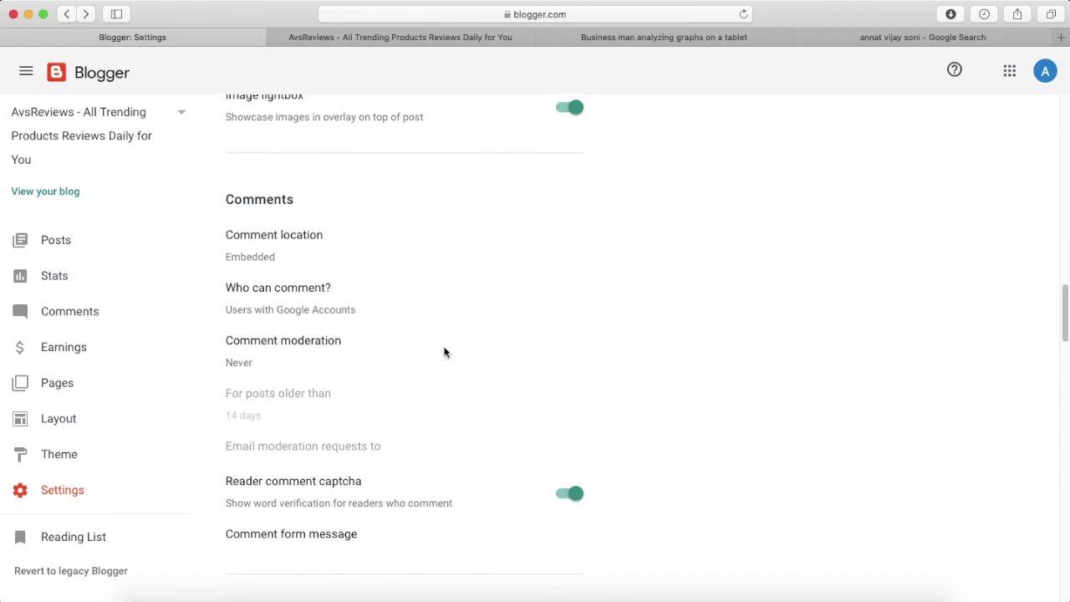
pyautogui.scroll(-10, 283, 243)
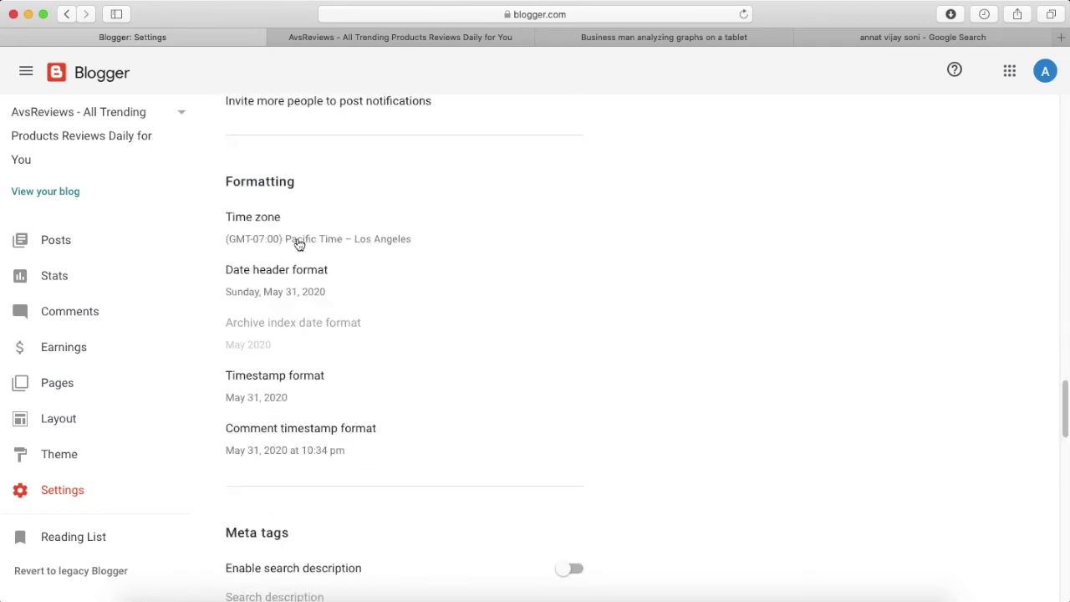
# Change the time zone from Pacific Time to (GMT+05:30) India Standard Time – Kolkata.
pyautogui.click(299, 244)
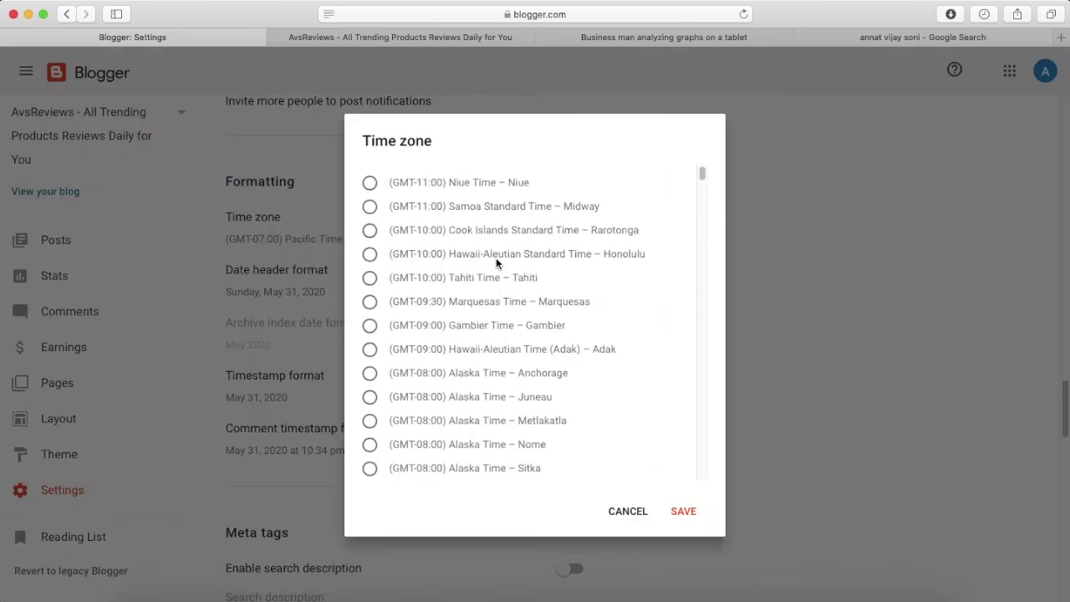
pyautogui.scroll(-10, 496, 262)
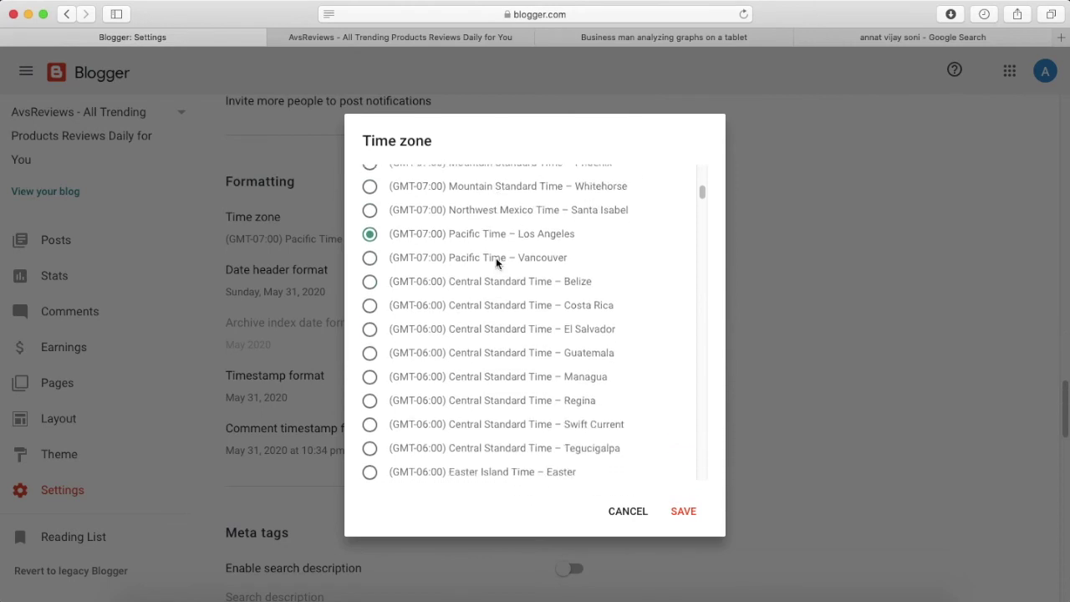
pyautogui.scroll(-6, 496, 263)
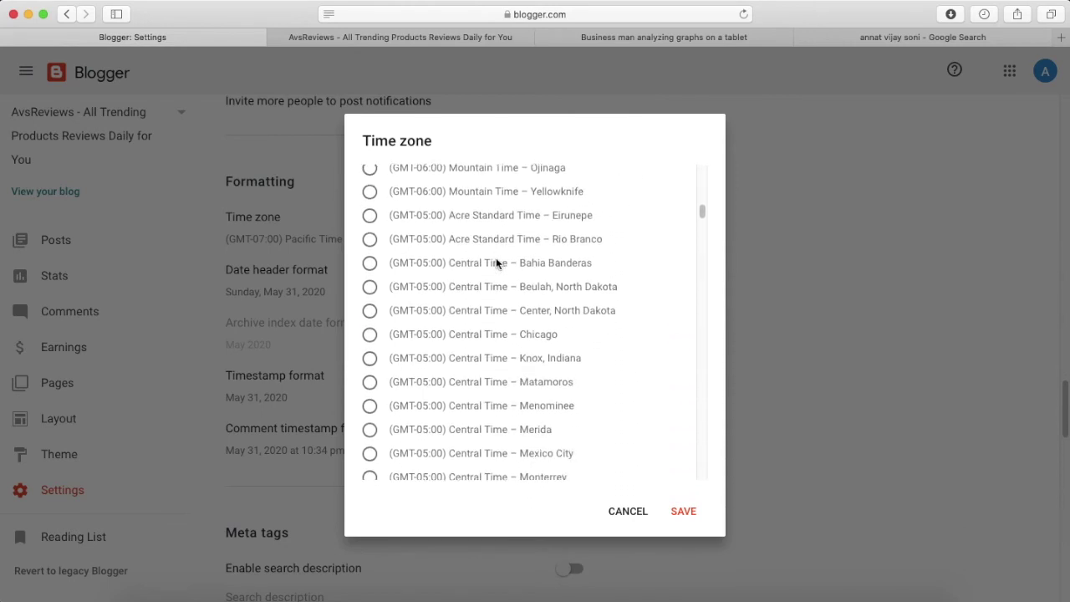
pyautogui.scroll(1, 496, 263)
pyautogui.scroll(-20, 496, 263)
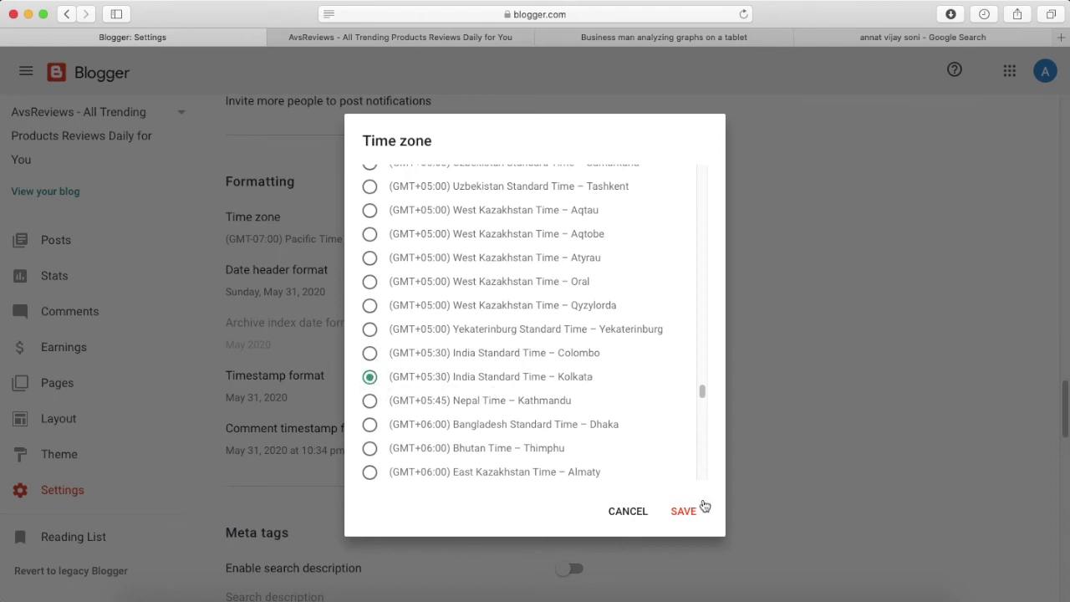
pyautogui.click(683, 511)
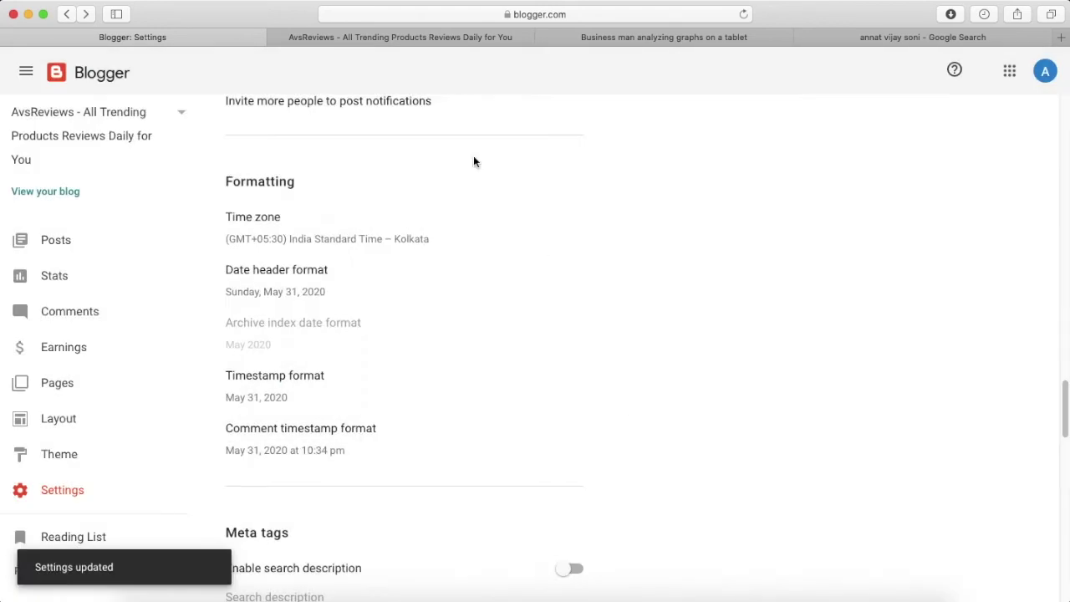
# Turn on Enable search description under Meta tags, then go to the empty Posts list.
pyautogui.scroll(-2, 404, 218)
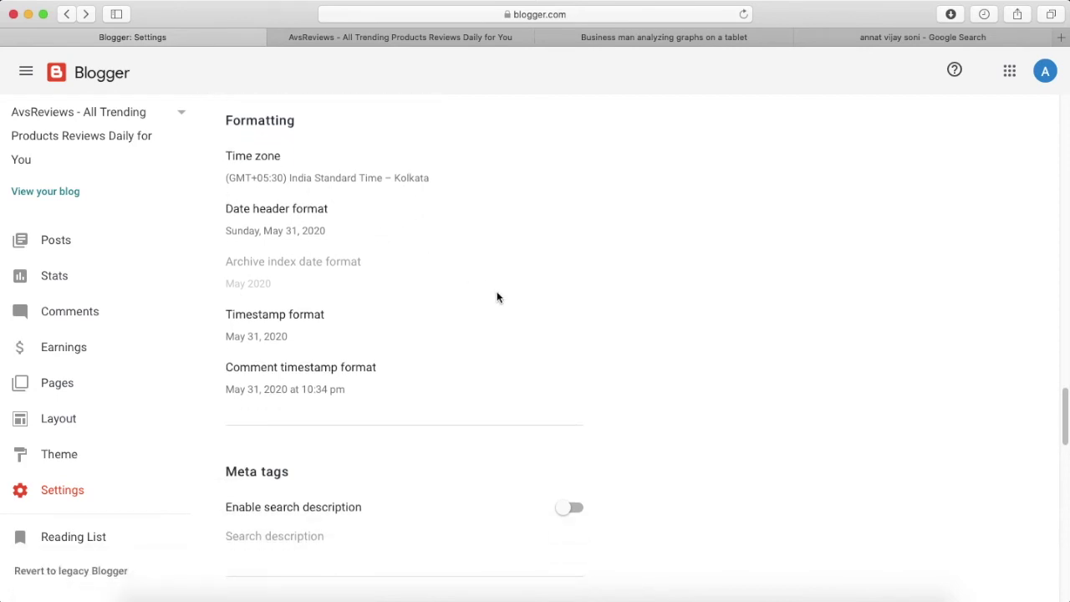
pyautogui.scroll(-2, 496, 296)
pyautogui.scroll(-3, 423, 351)
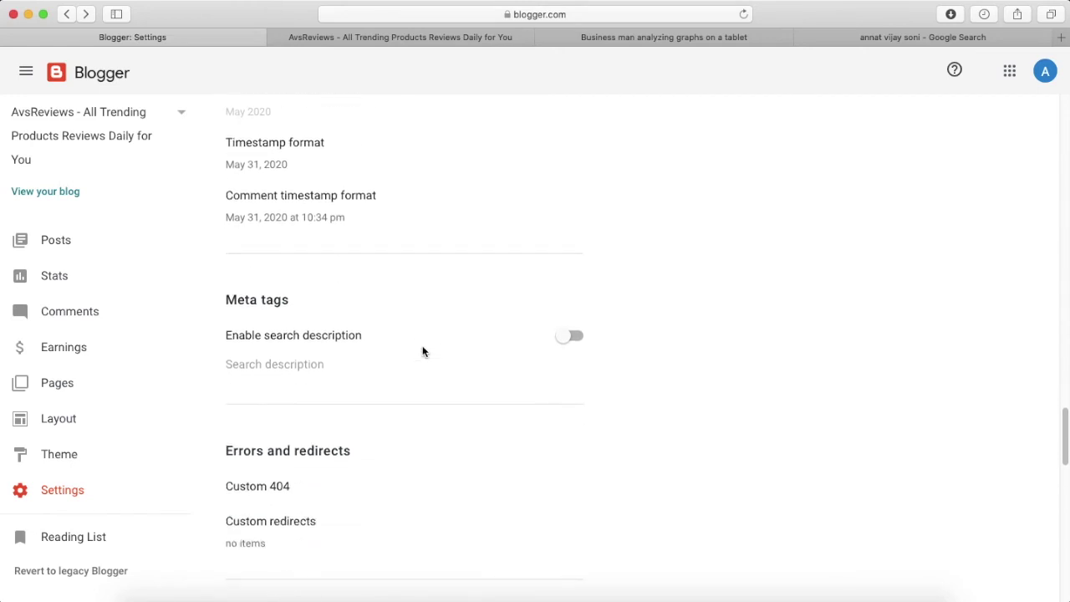
pyautogui.click(572, 336)
pyautogui.scroll(-1, 431, 331)
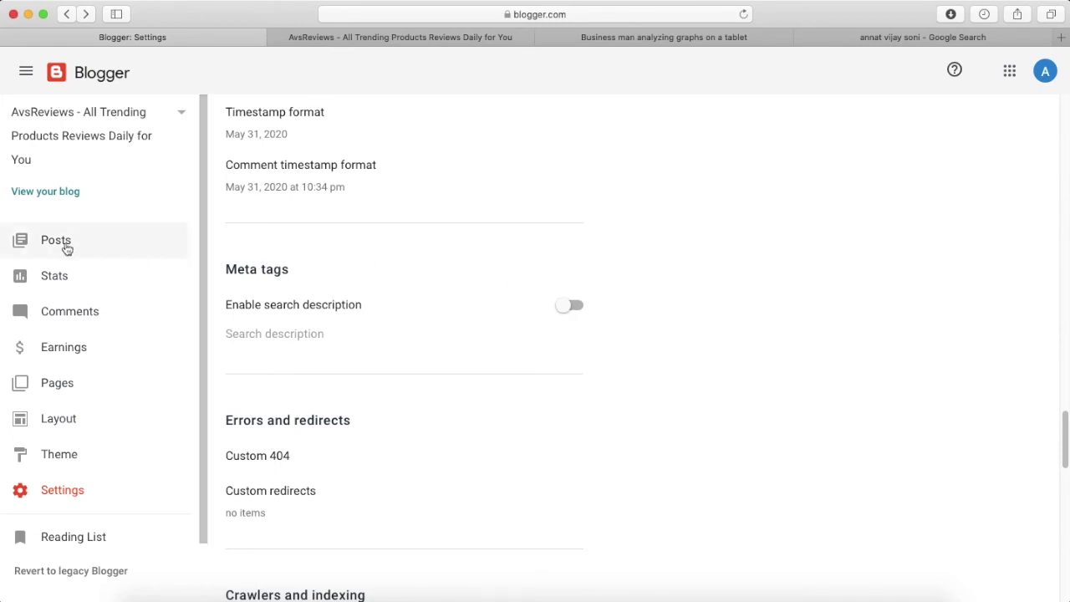
pyautogui.click(62, 239)
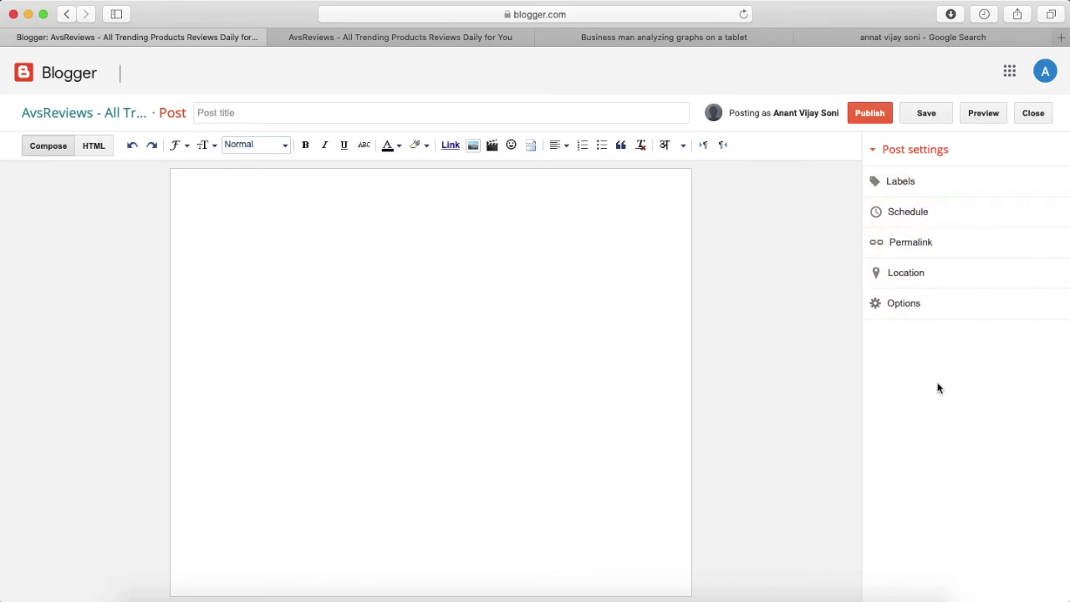
# Switch back to the Google search results tab, leaving the new Blogger post empty.
pyautogui.click(868, 36)
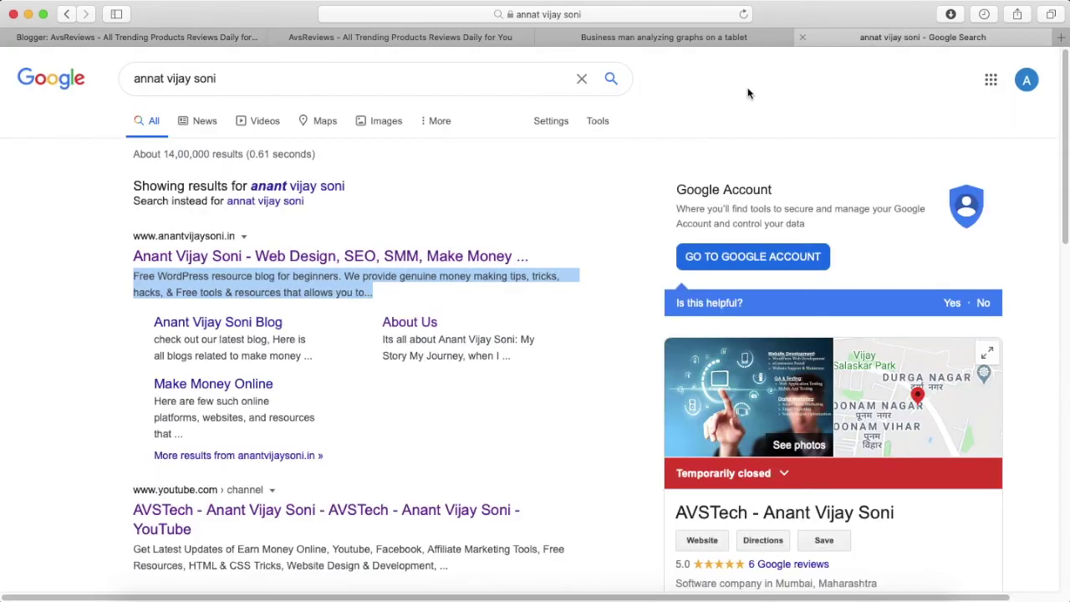
# Highlight the first Google result's description snippet, then return to the empty Blogger post editor.
pyautogui.scroll(-3, 79, 494)
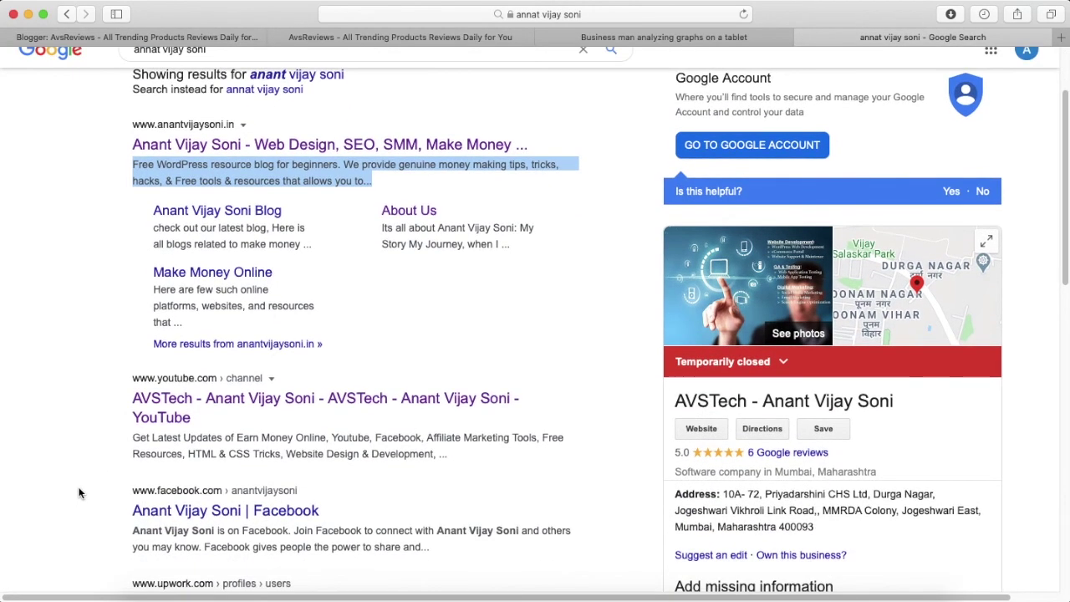
pyautogui.scroll(2, 326, 267)
pyautogui.click(386, 270)
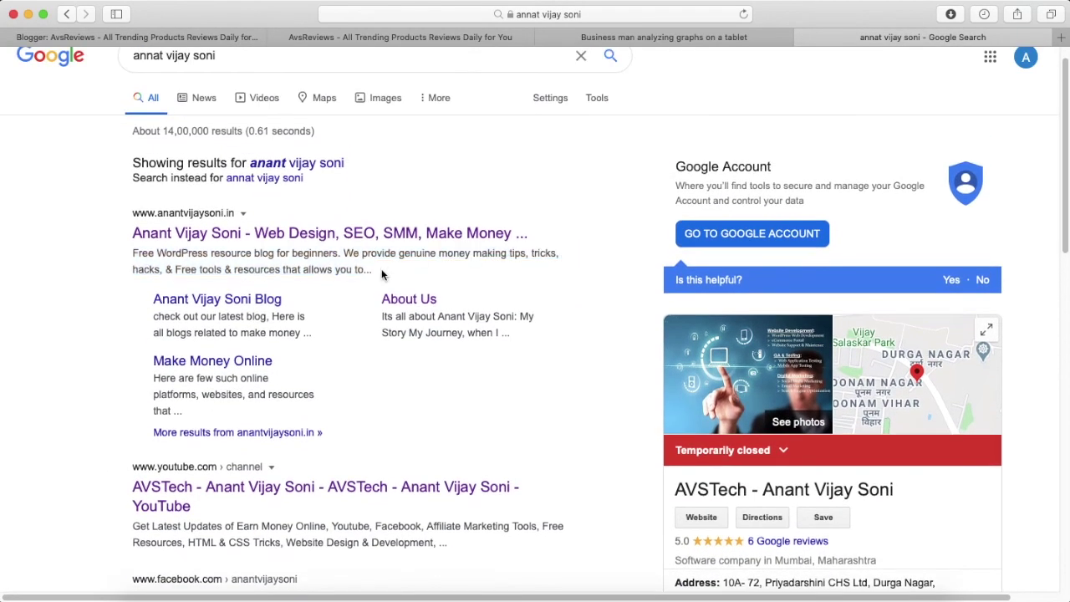
pyautogui.moveTo(377, 267); pyautogui.dragTo(134, 251)
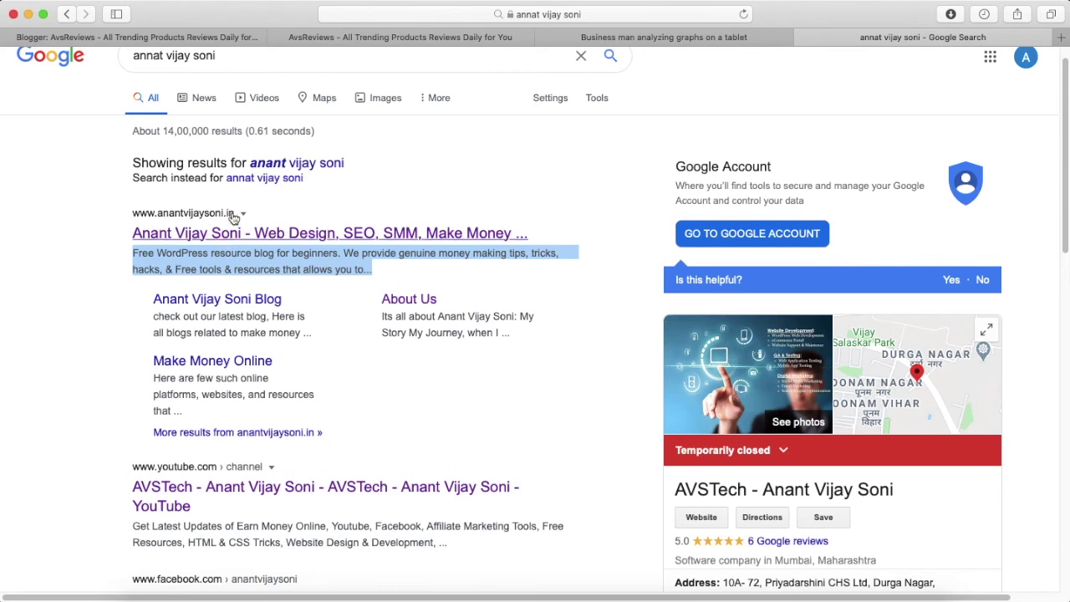
pyautogui.click(217, 37)
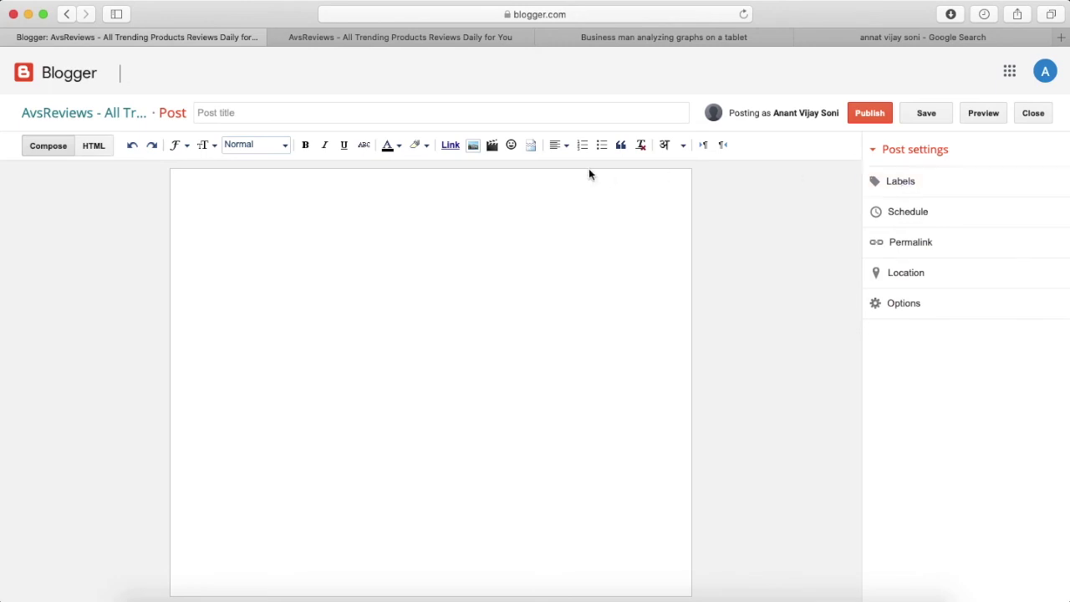
# Close the empty editor, enable search description under Meta tags, and return to the Posts list.
pyautogui.click(1032, 113)
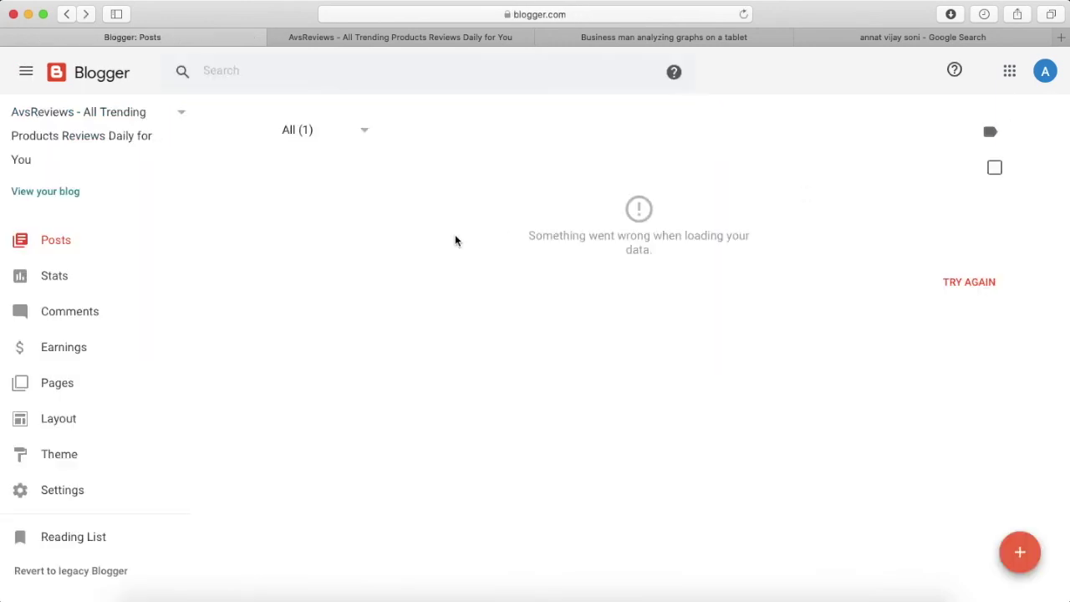
pyautogui.click(67, 490)
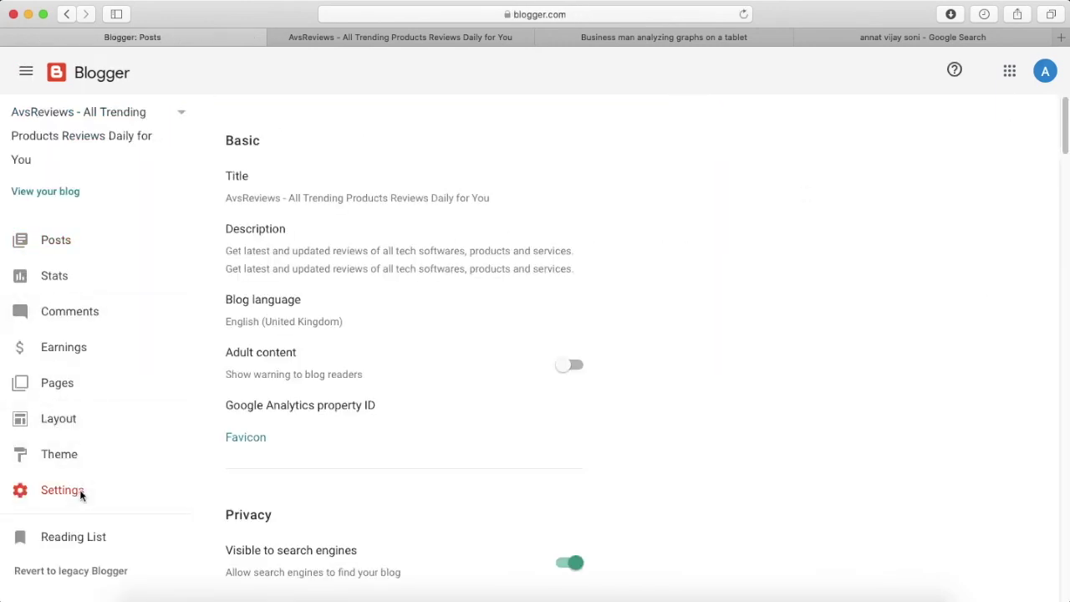
pyautogui.scroll(-12, 410, 388)
pyautogui.scroll(3, 411, 388)
pyautogui.scroll(-9, 411, 388)
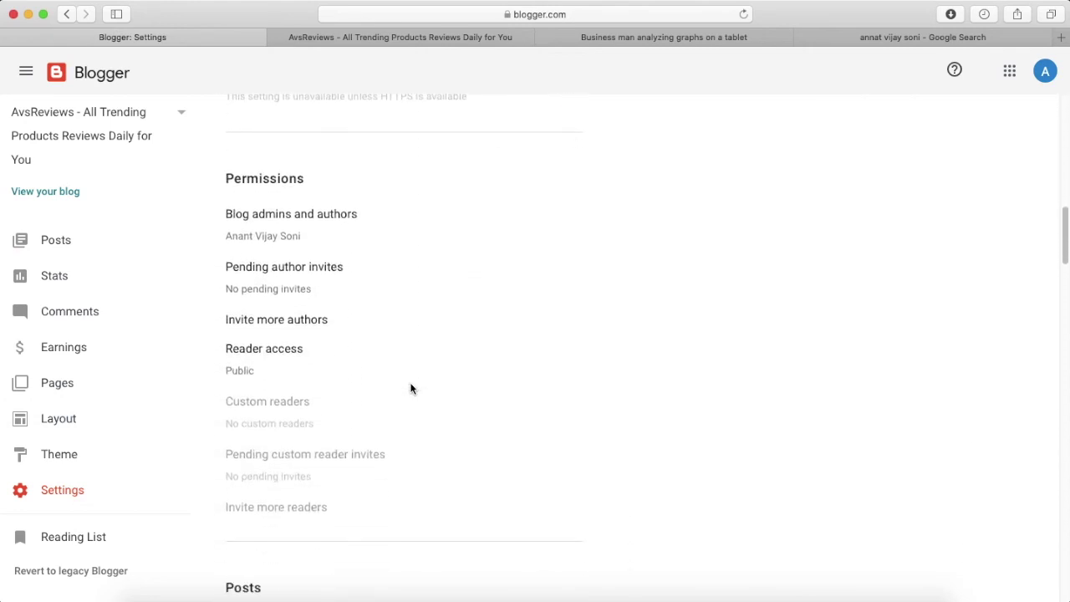
pyautogui.scroll(-12, 411, 388)
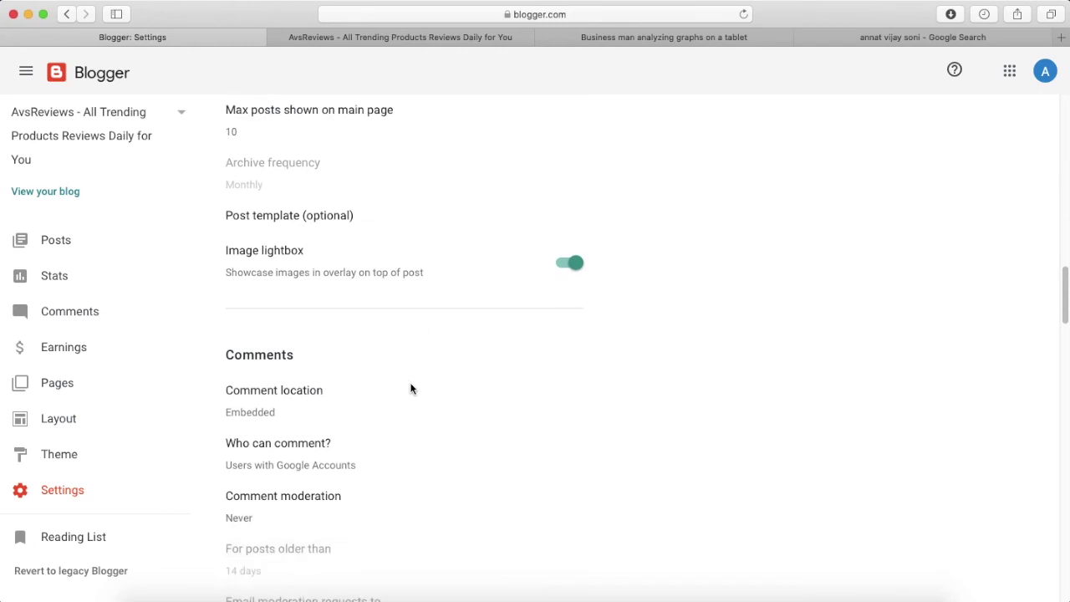
pyautogui.scroll(-5, 411, 388)
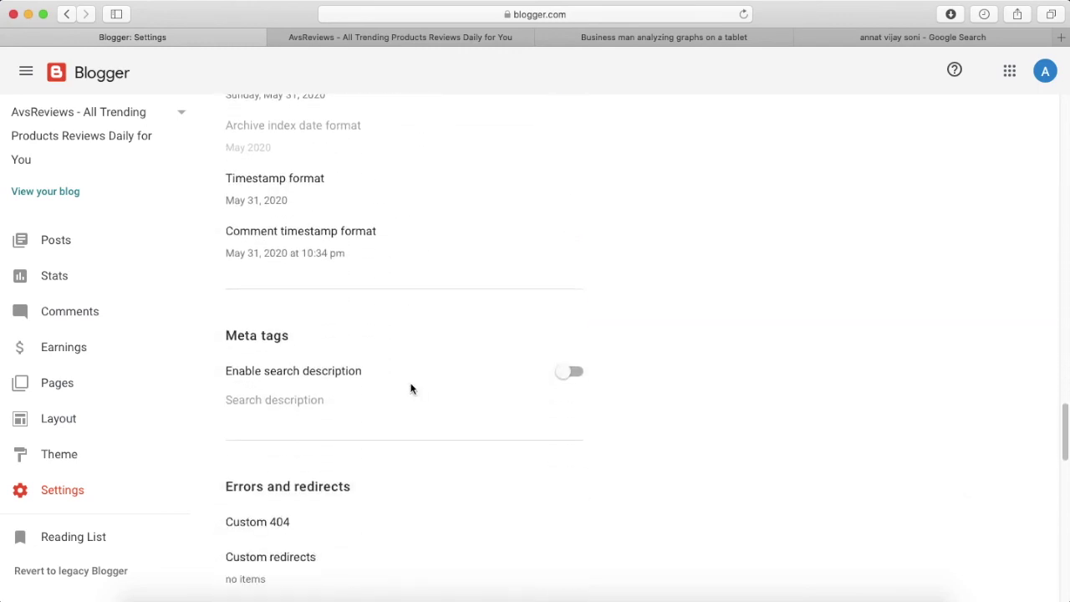
pyautogui.click(574, 372)
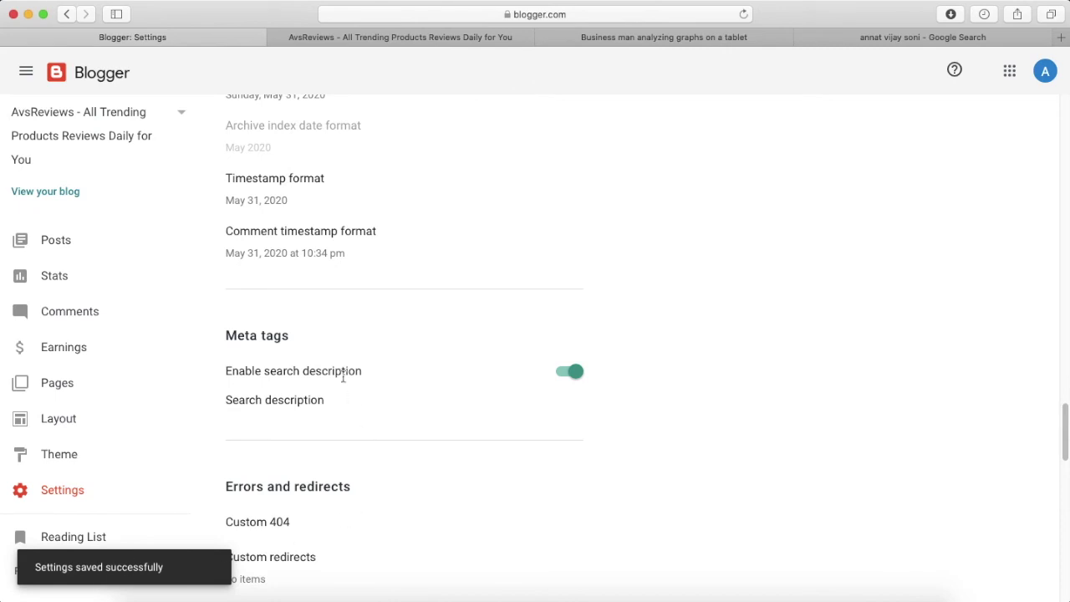
pyautogui.click(81, 249)
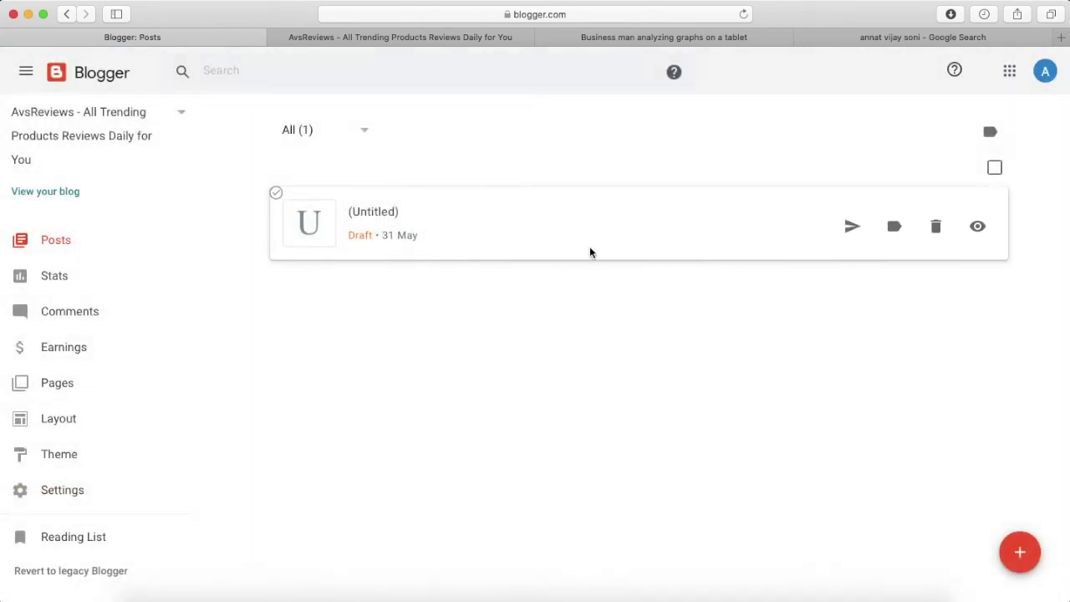
# Open the (Untitled) draft, check its empty Search description field, and leave the draft editor.
pyautogui.click(361, 216)
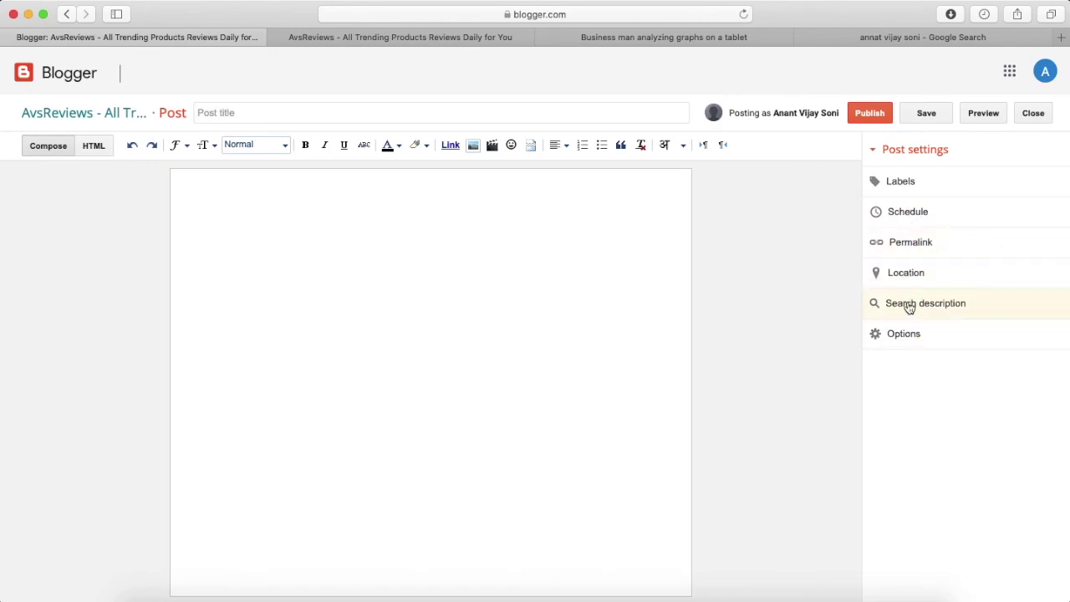
pyautogui.click(898, 306)
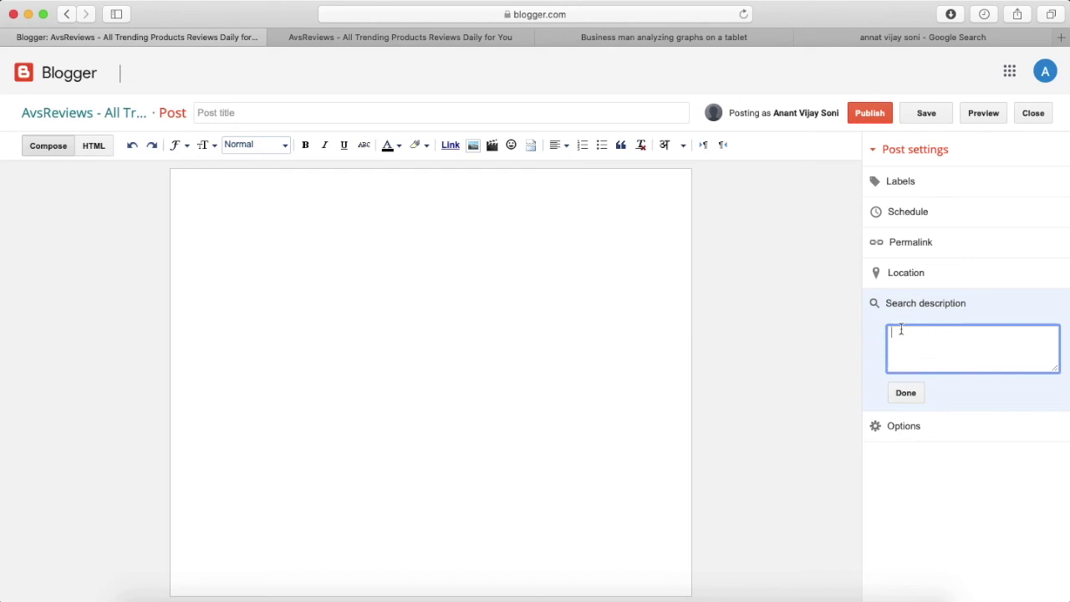
pyautogui.click(906, 392)
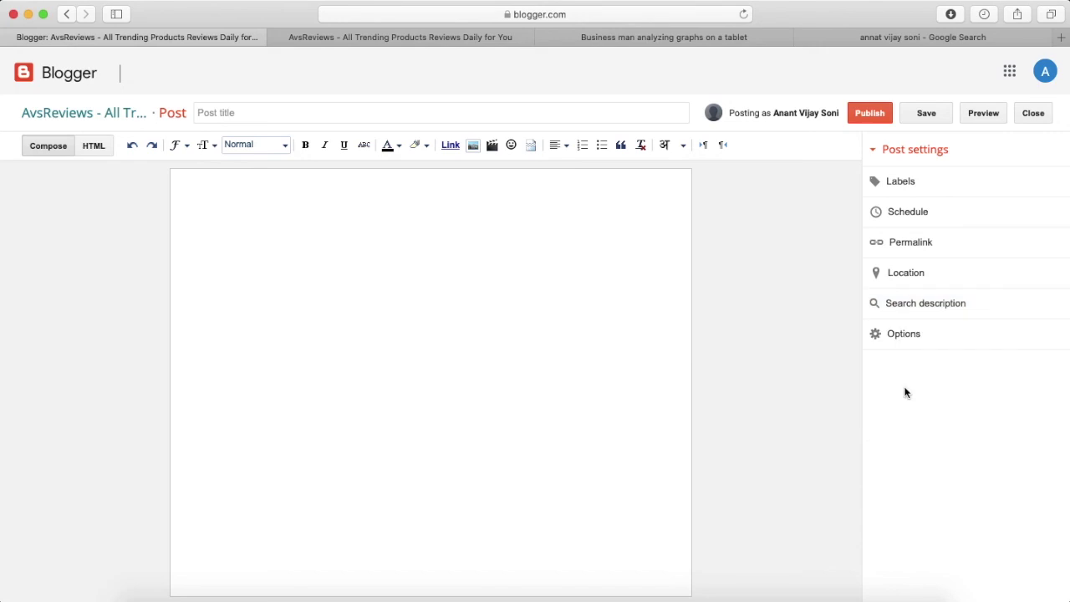
pyautogui.click(1032, 114)
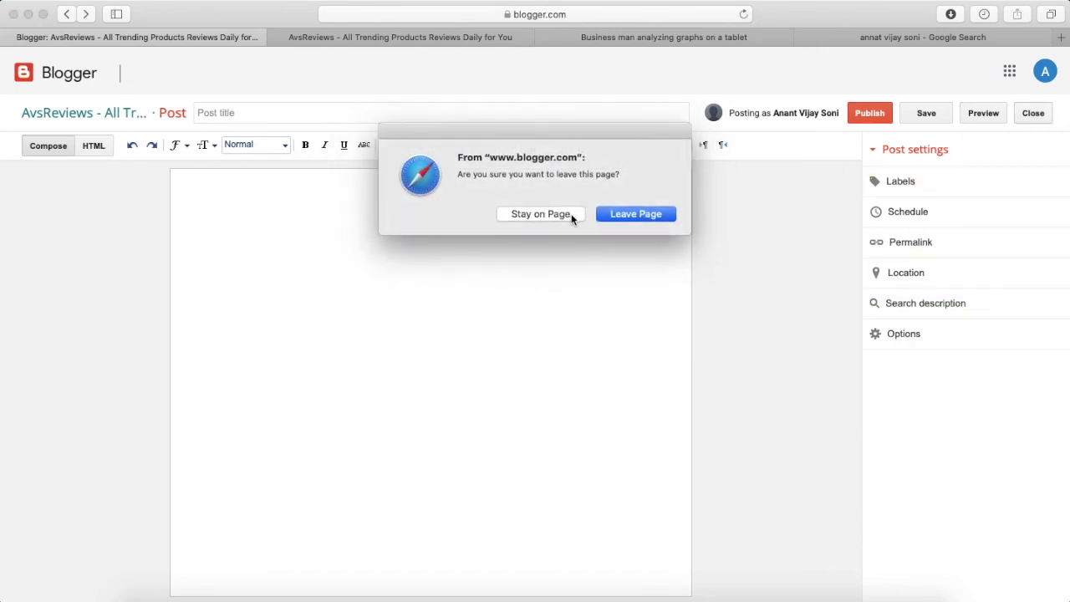
pyautogui.click(619, 223)
# Scroll through the remaining Settings sections, such as Reader access Public and Max posts 10.
pyautogui.click(91, 494)
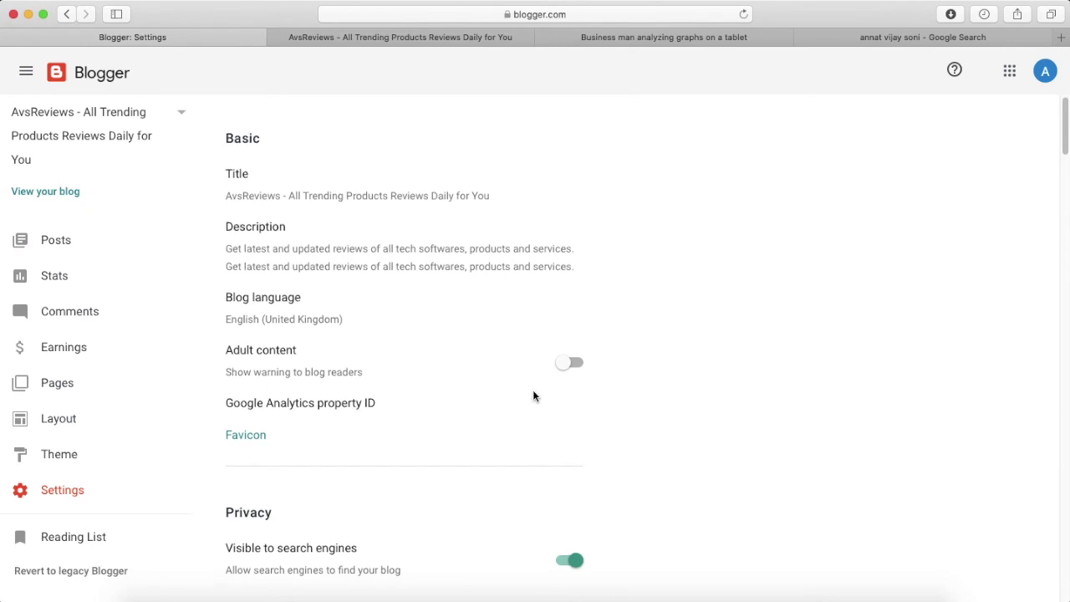
pyautogui.scroll(-15, 533, 395)
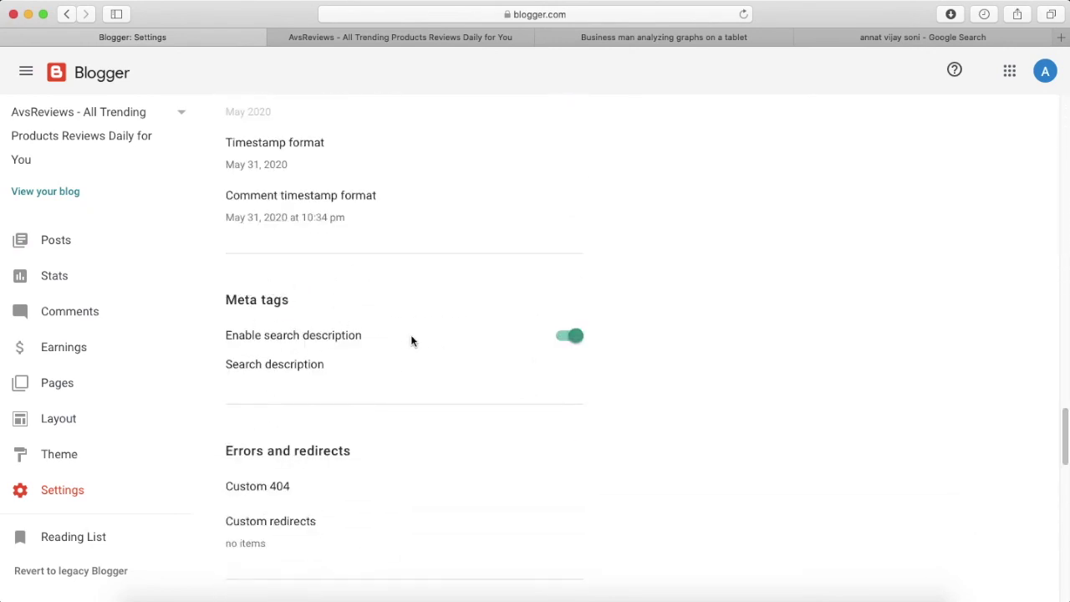
pyautogui.scroll(-3, 411, 341)
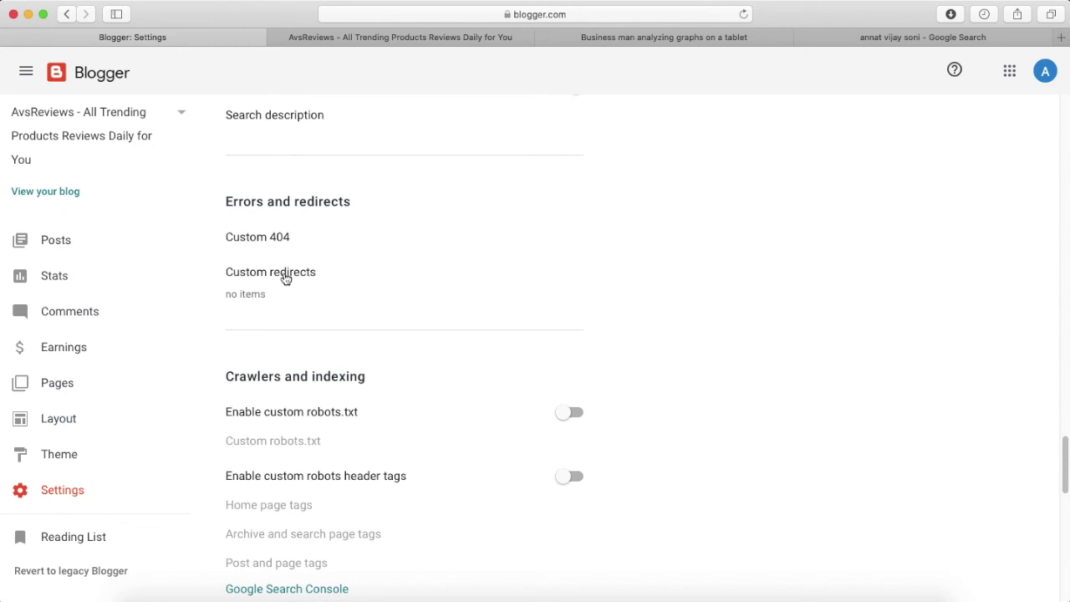
pyautogui.scroll(-6, 285, 278)
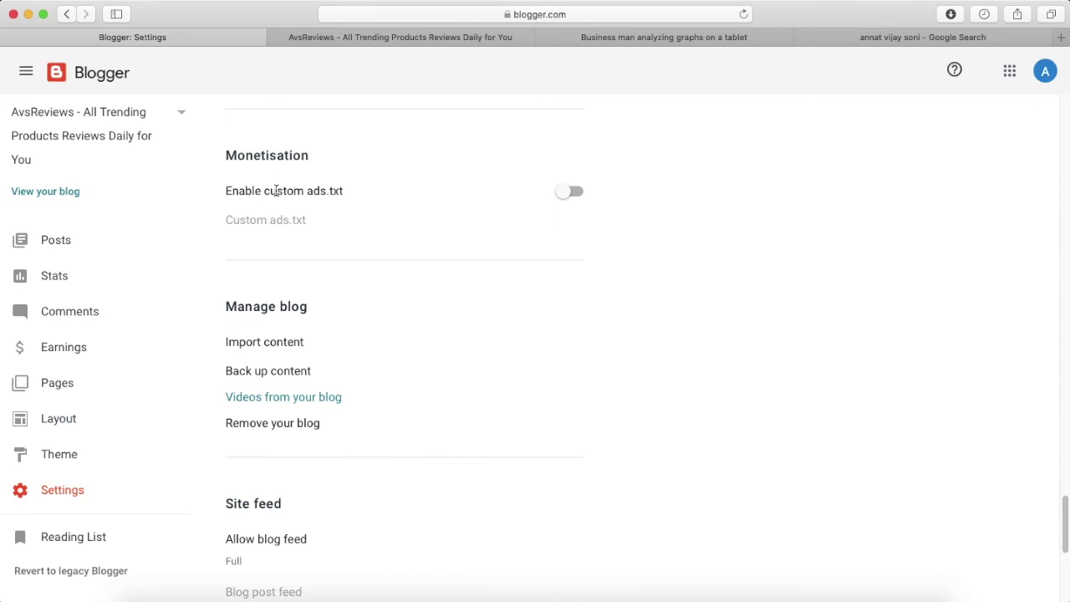
pyautogui.scroll(-5, 384, 259)
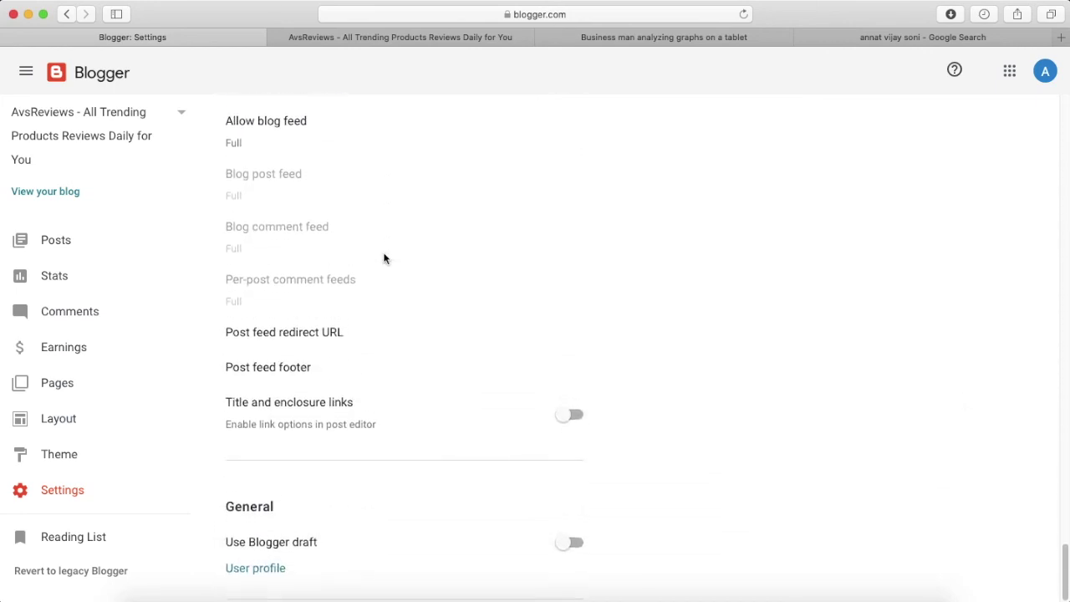
pyautogui.scroll(5, 384, 259)
pyautogui.scroll(10, 384, 258)
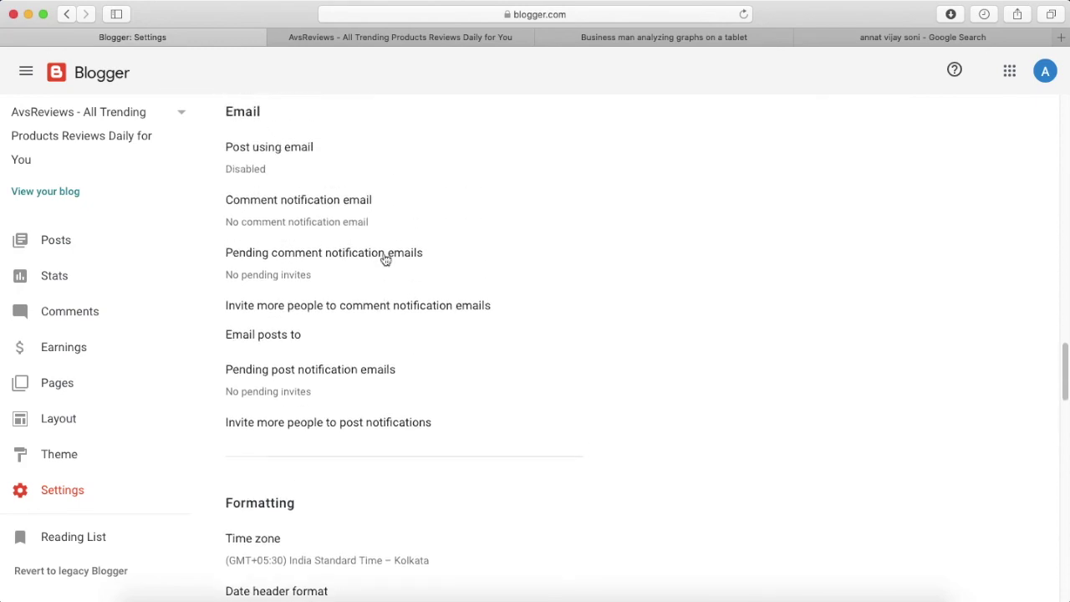
# View the empty Pending comment notification emails list and cancel it.
pyautogui.click(386, 259)
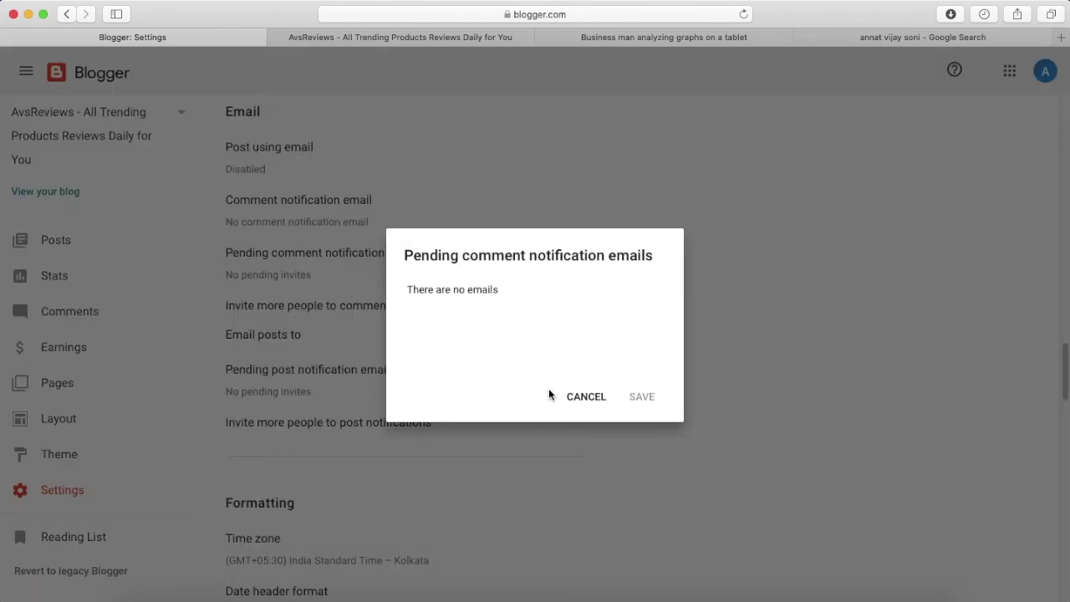
pyautogui.click(589, 398)
pyautogui.scroll(15, 535, 334)
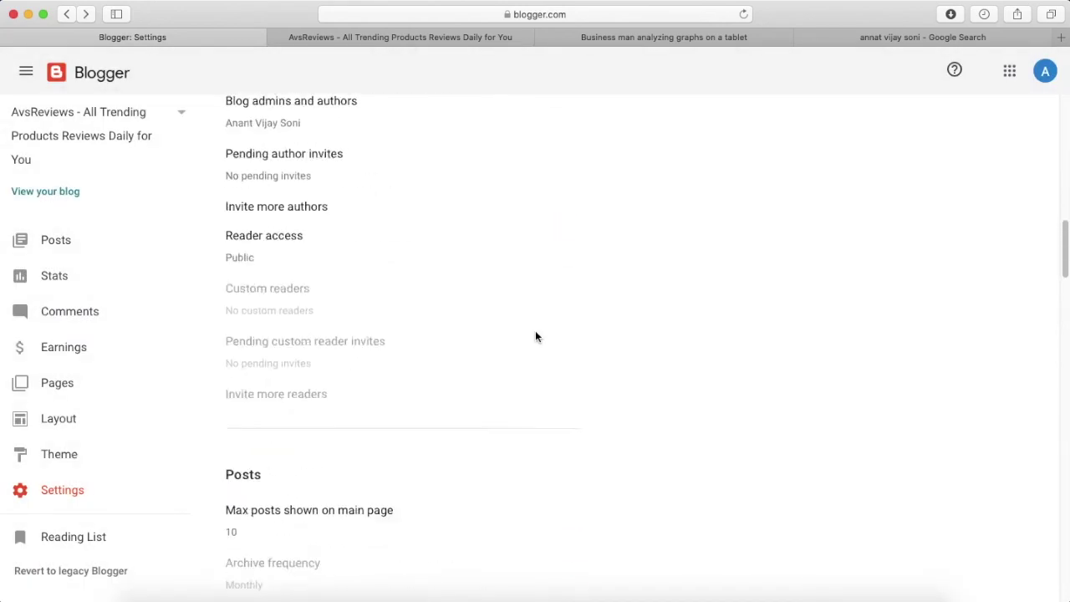